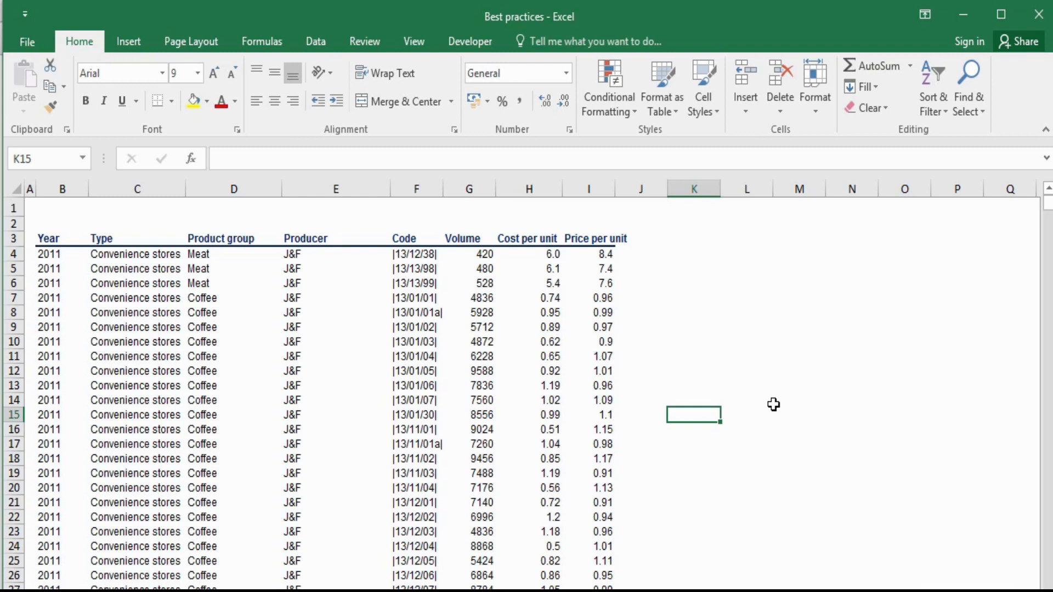
- Copy the price values in I10:I14 and paste them into K10:K14
left_click_drag(774, 405, 679, 414)
left_click(679, 415)
key("ctrl+c")
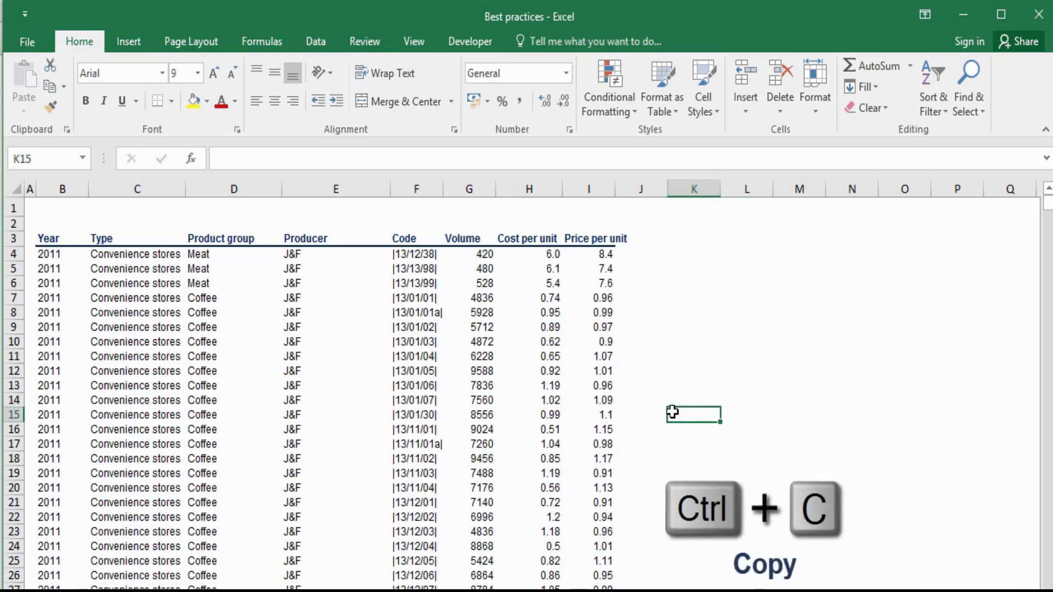
left_click_drag(603, 343, 603, 402)
key("ctrl+c")
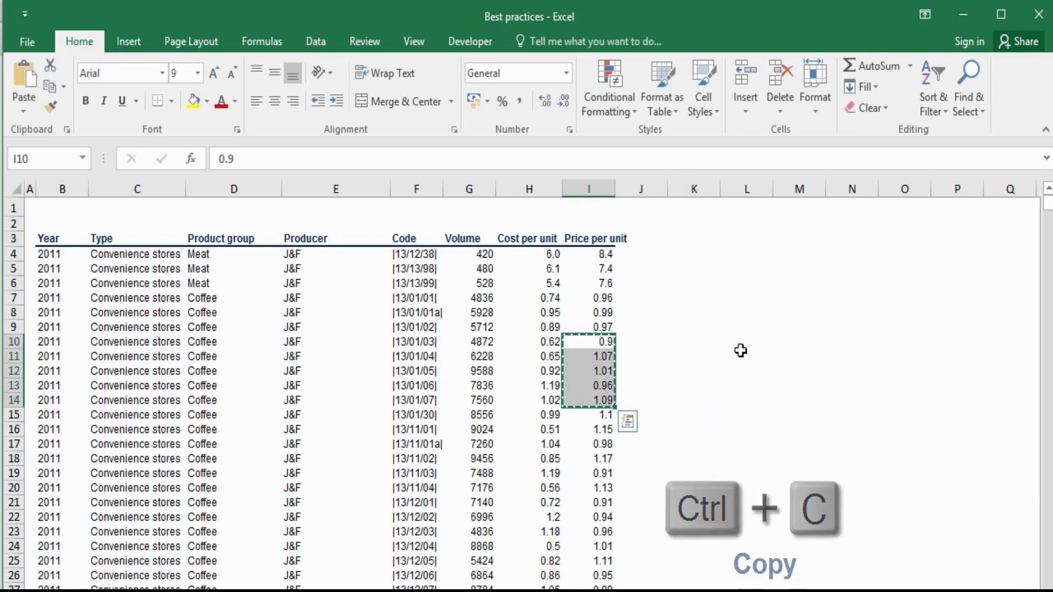
left_click(707, 342)
key("ctrl+v")
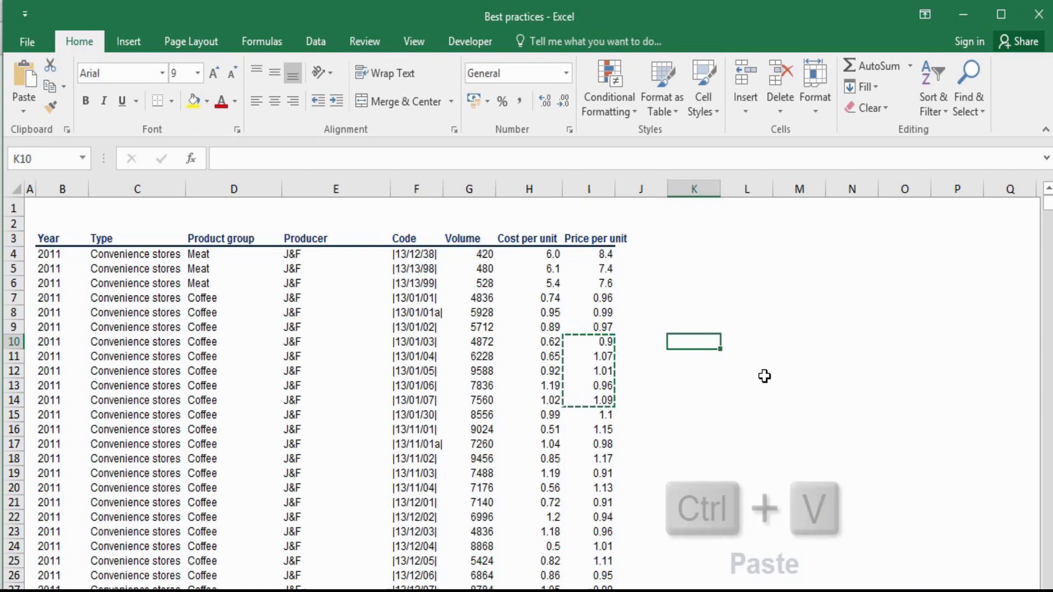
left_click(799, 371)
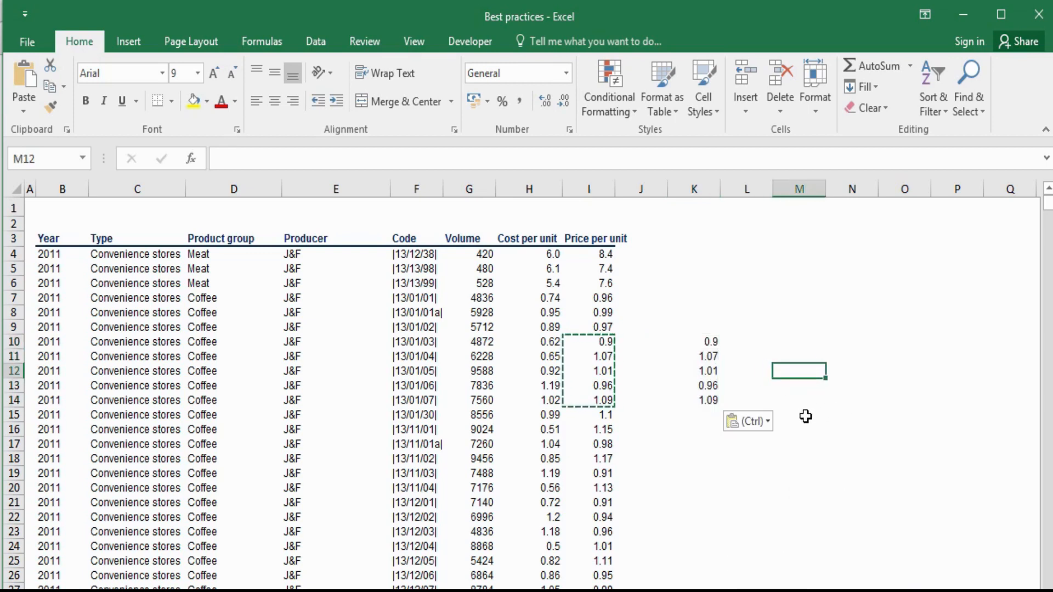
left_click(800, 474)
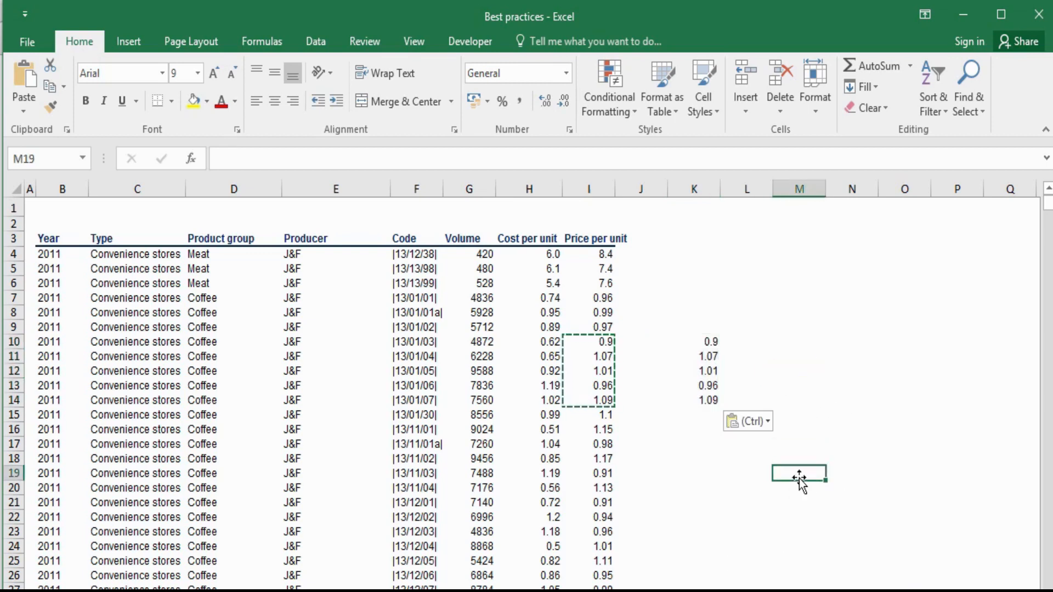
- Move the copied values from K10:K14 to M10:M14 by cutting and pasting them
left_click(603, 356)
left_click_drag(718, 348, 713, 400)
key("ctrl+x")
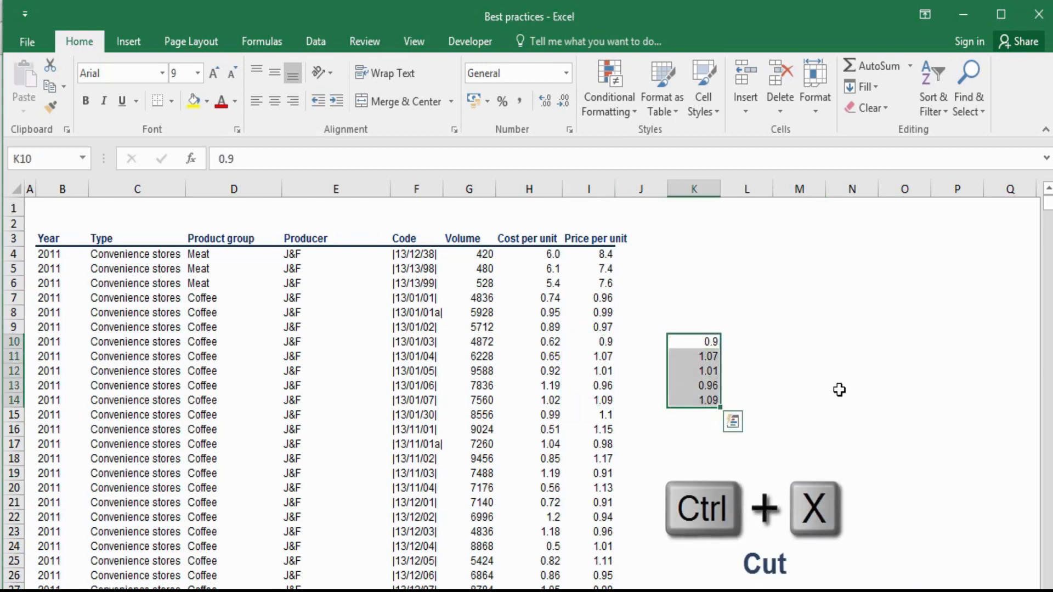
left_click(804, 343)
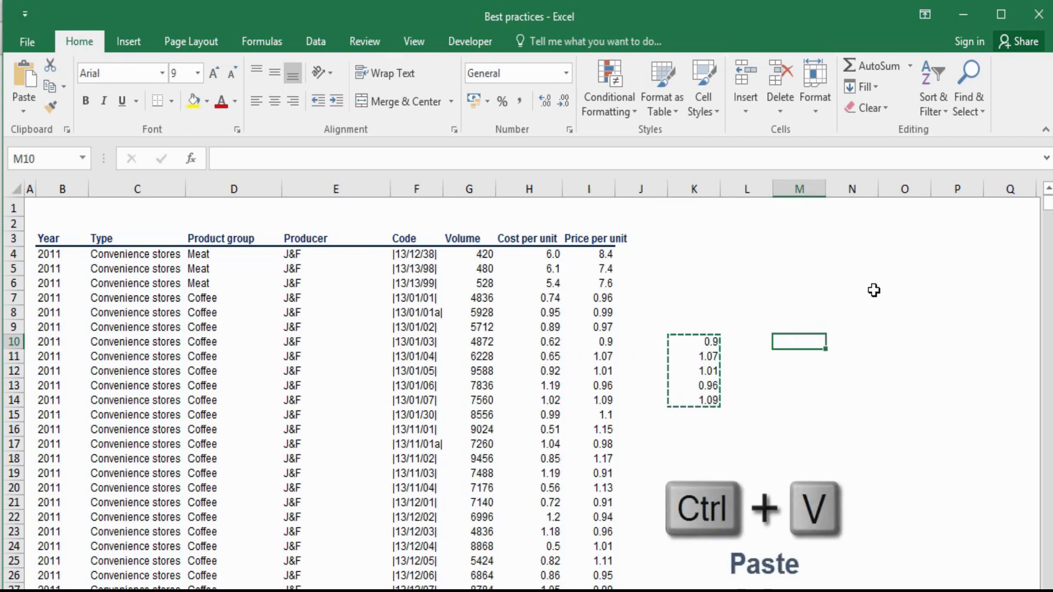
key("ctrl+v")
left_click(818, 459)
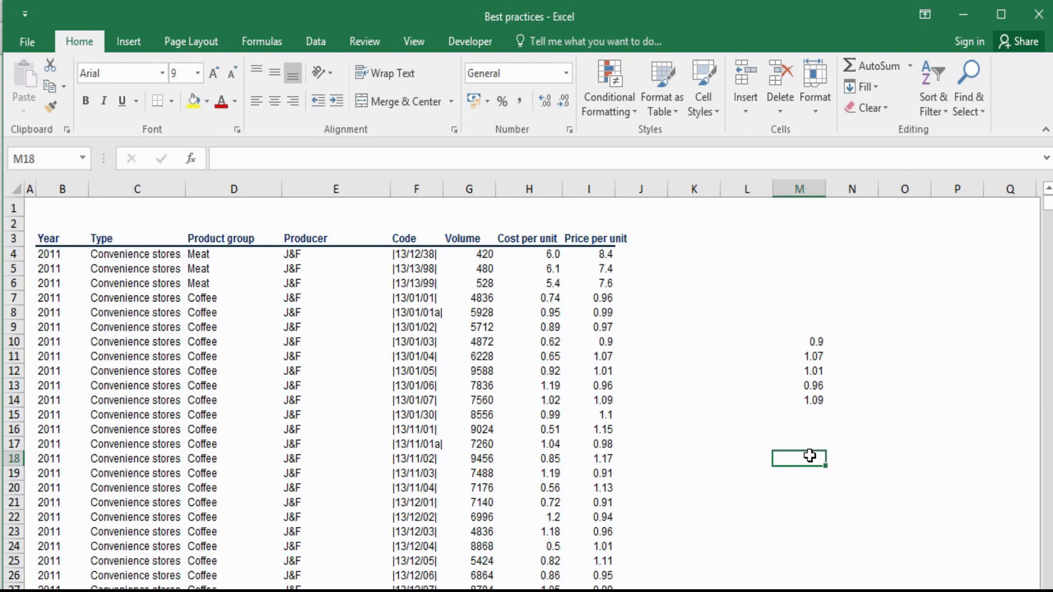
- Copy the "Convenience stores" entries in C8:C12 and paste them into L10:L14
left_click_drag(807, 346, 812, 406)
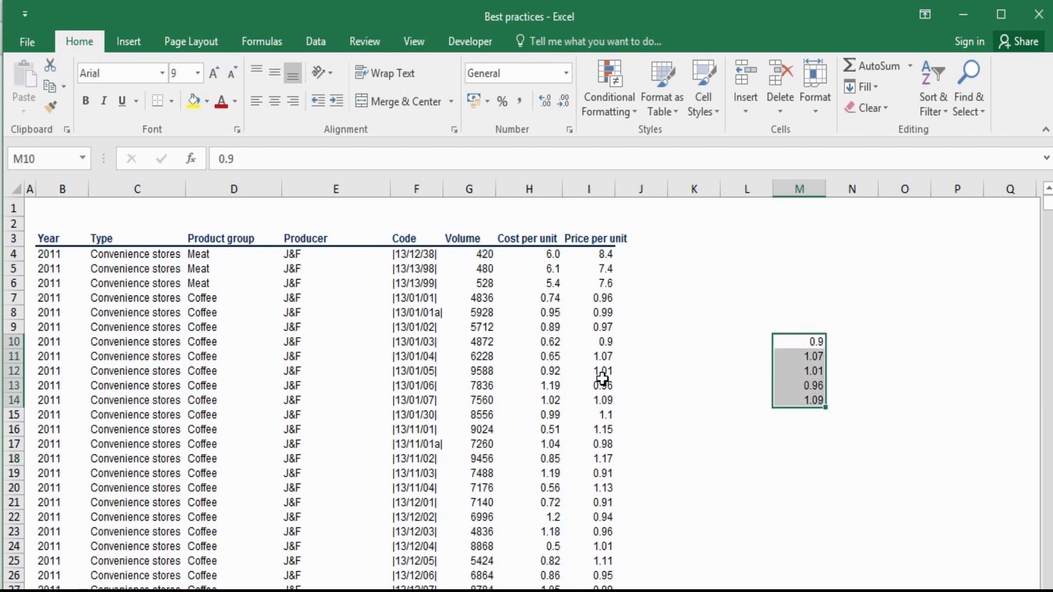
left_click_drag(145, 316, 149, 366)
key("ctrl+c")
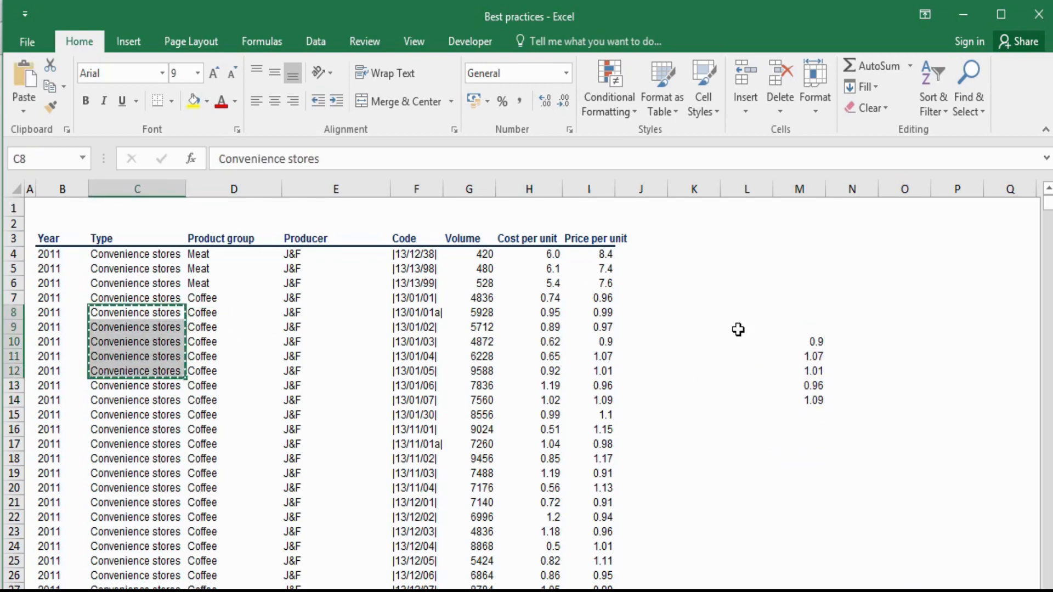
left_click(735, 345)
key("ctrl+v")
left_click(888, 359)
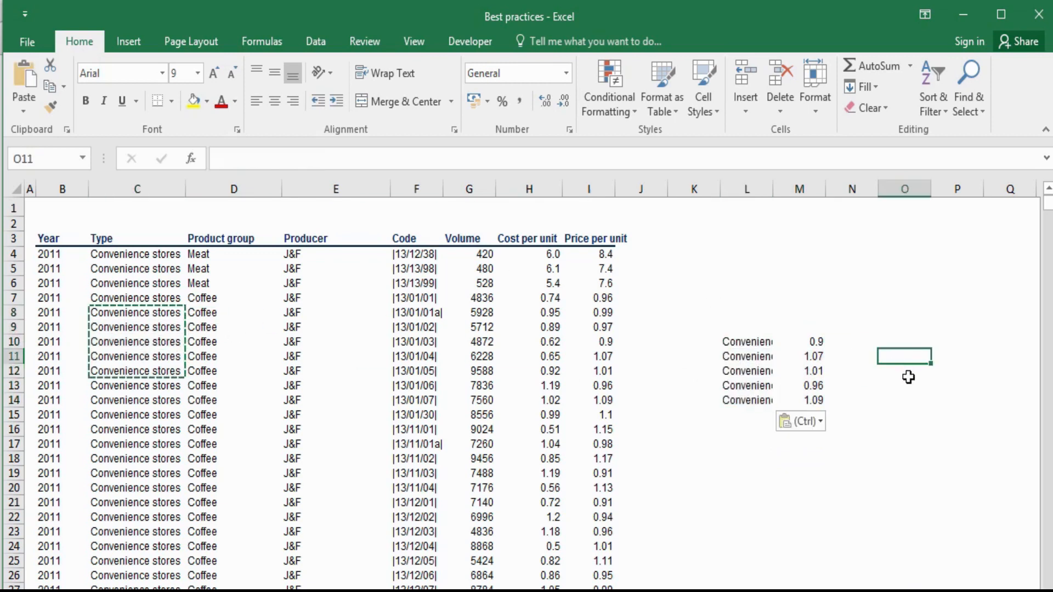
- Clear all contents and formatting from the pasted cells L10:M14
left_click_drag(766, 343, 818, 399)
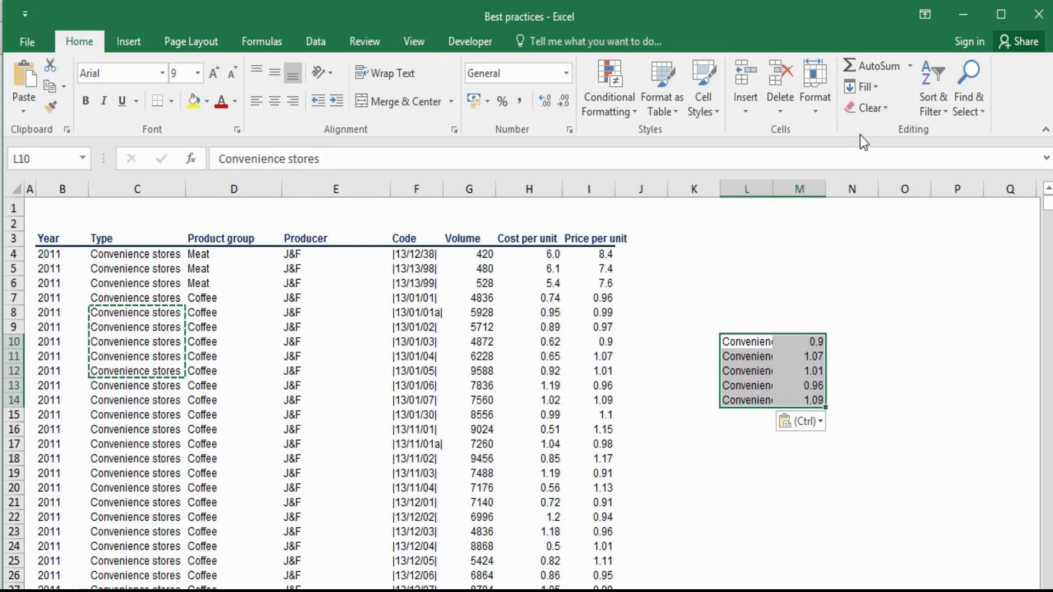
left_click(883, 112)
left_click(881, 132)
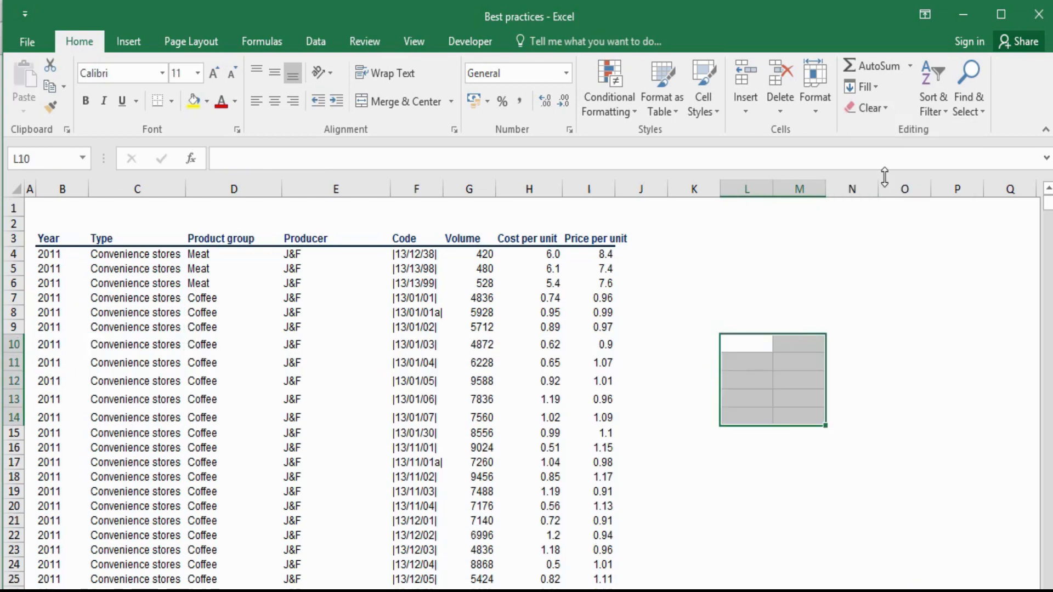
left_click(889, 311)
- Fill cells L9:M14 with white
left_click_drag(742, 324, 811, 420)
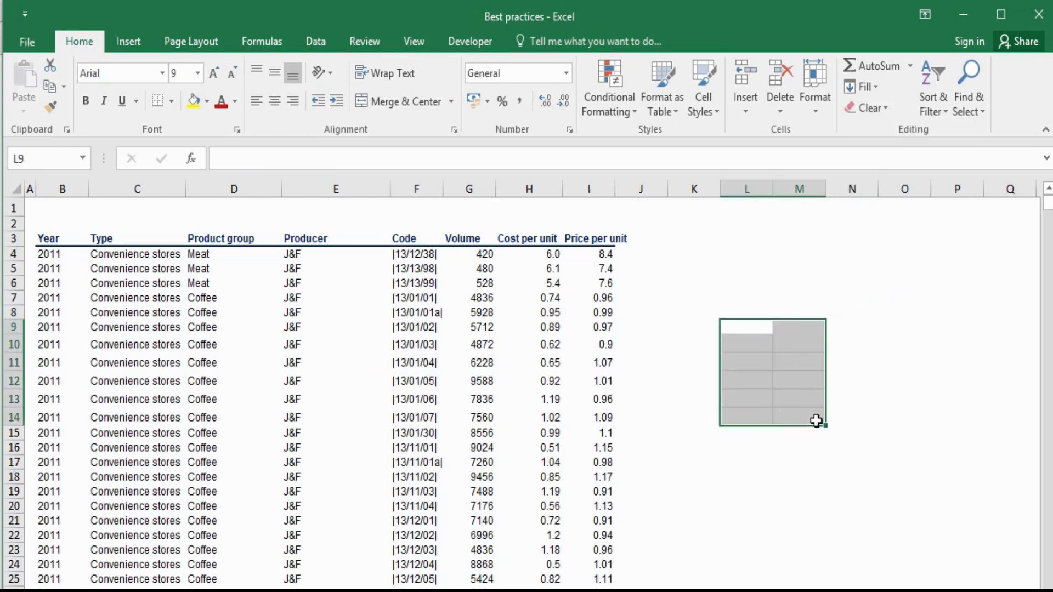
left_click(206, 102)
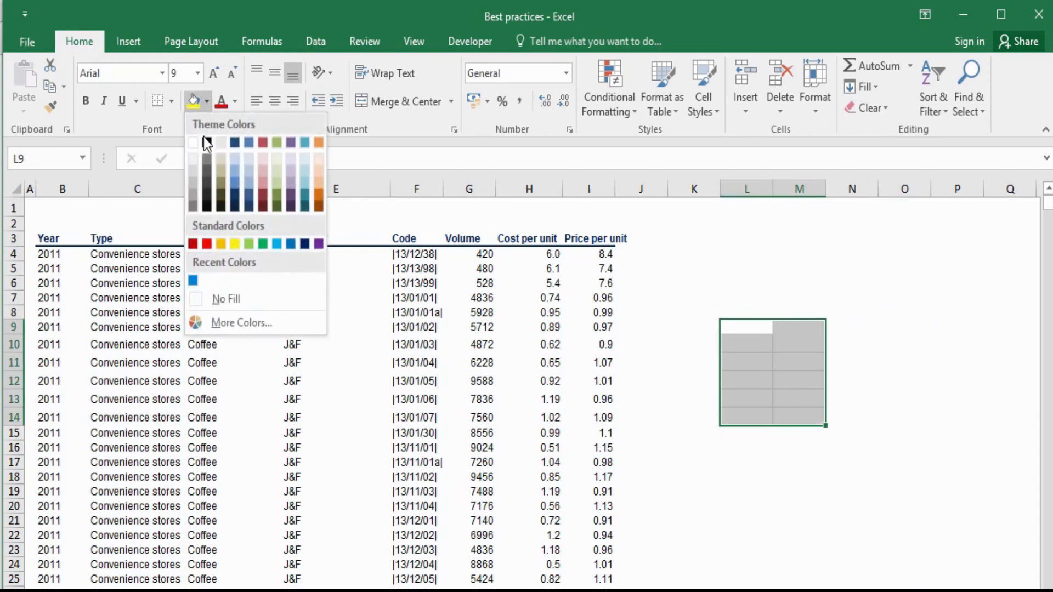
left_click(197, 149)
left_click(655, 379)
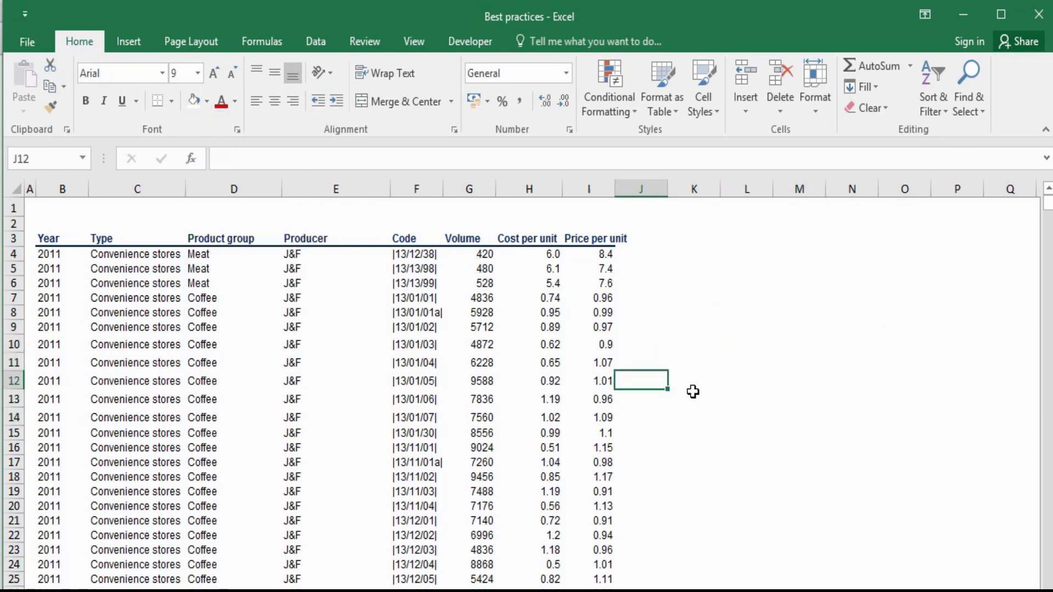
left_click(696, 381)
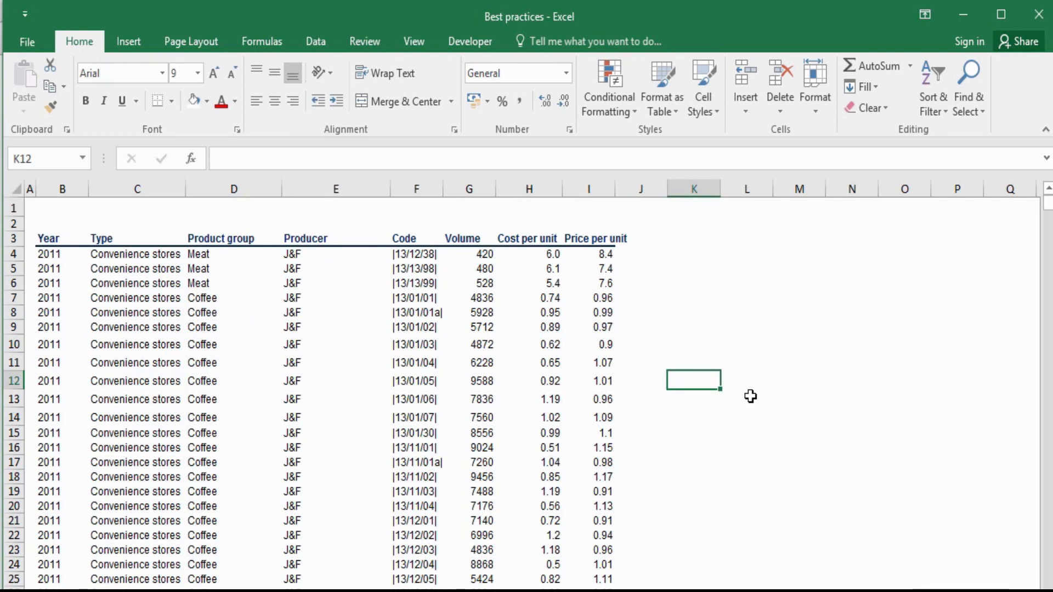
- Apply a filter to the table's header row B3:I3
key("alt")
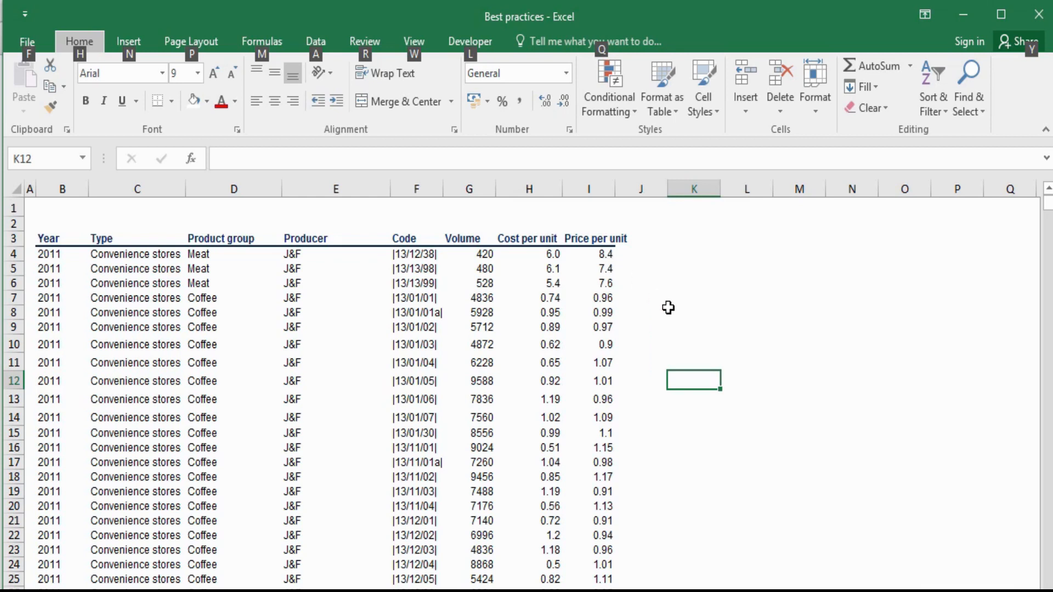
left_click_drag(61, 241, 607, 247)
key("alt+a+t")
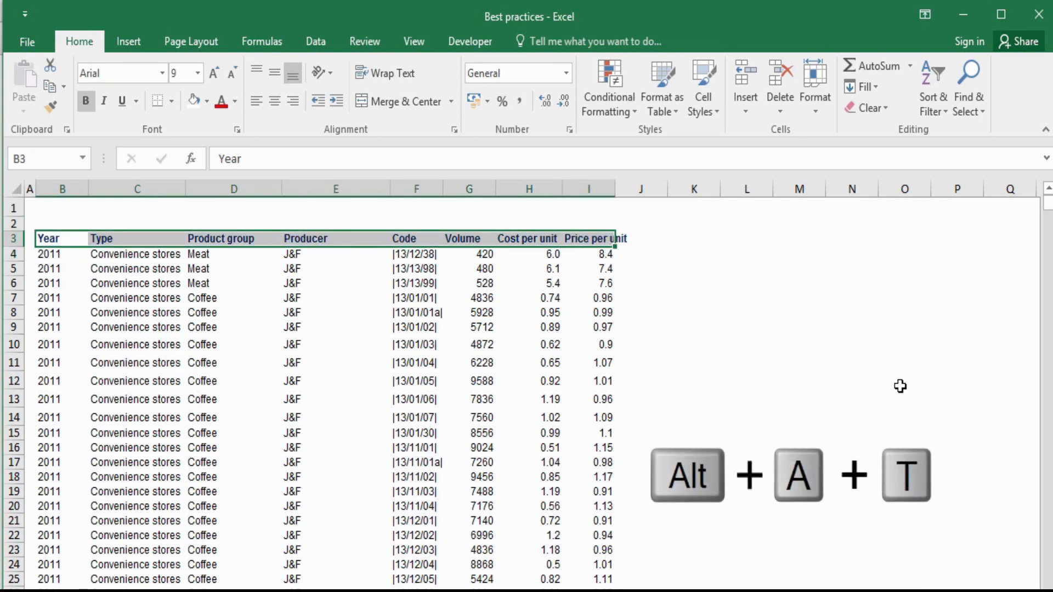
key("alt")
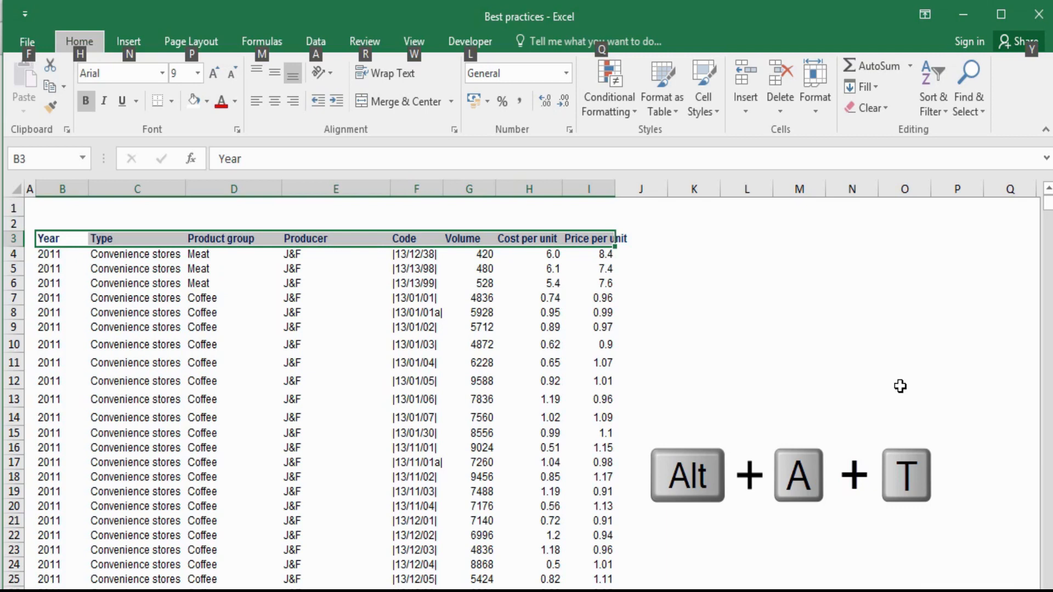
key("a")
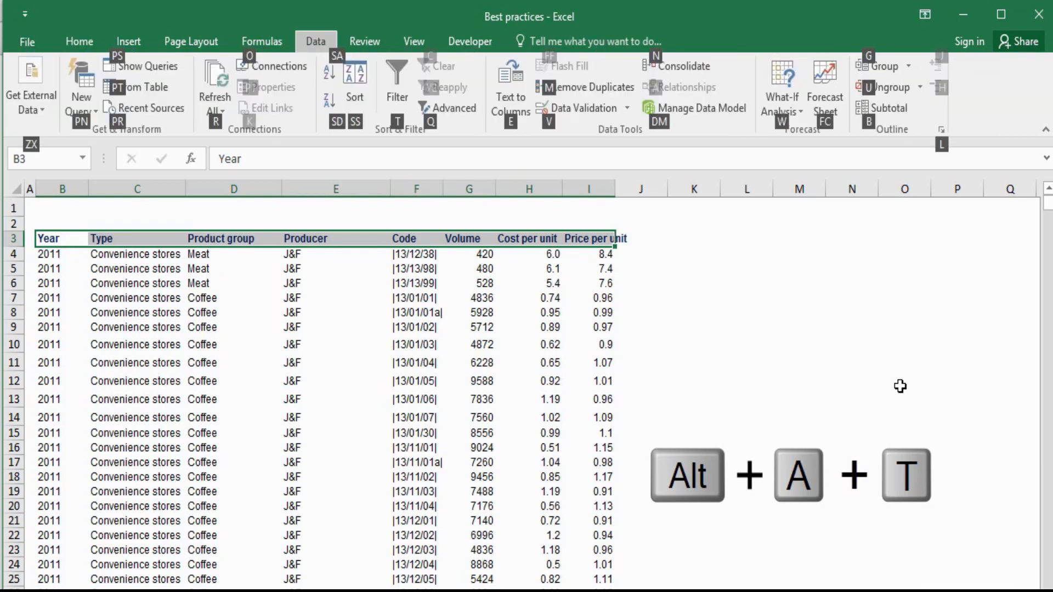
key("t")
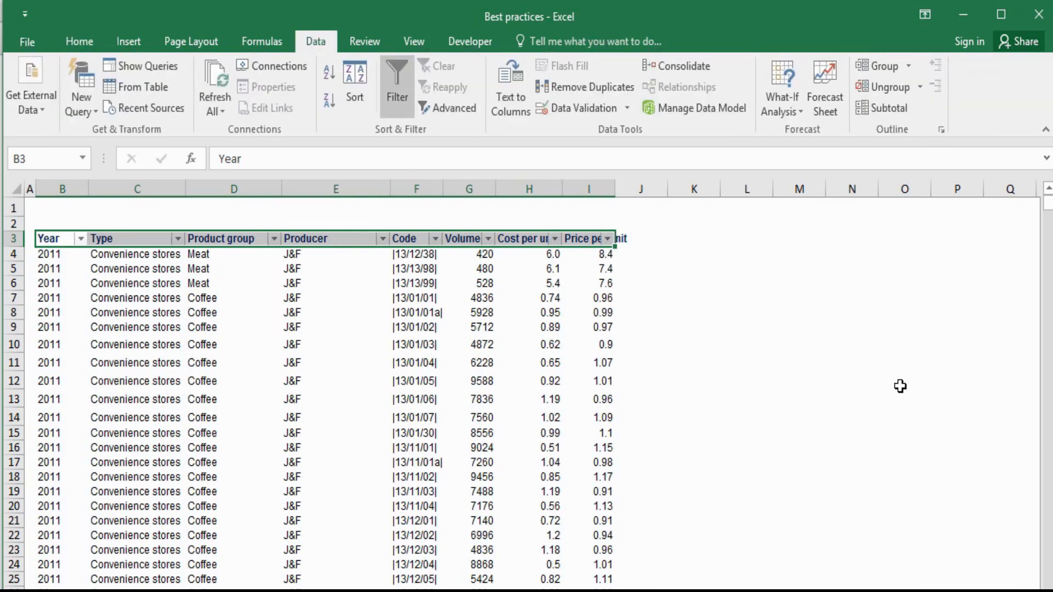
left_click(794, 375)
- View the filter options of the Volume column and close them without filtering
left_click(488, 239)
left_click(487, 239)
left_click(757, 327)
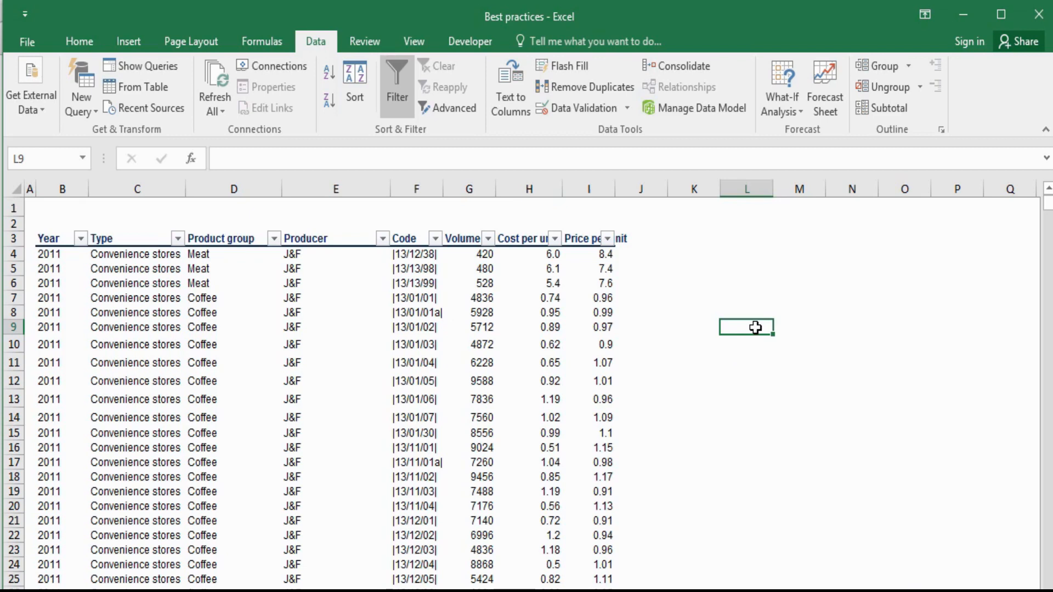
- Show the access-key hints for the data commands and dismiss them
key("alt")
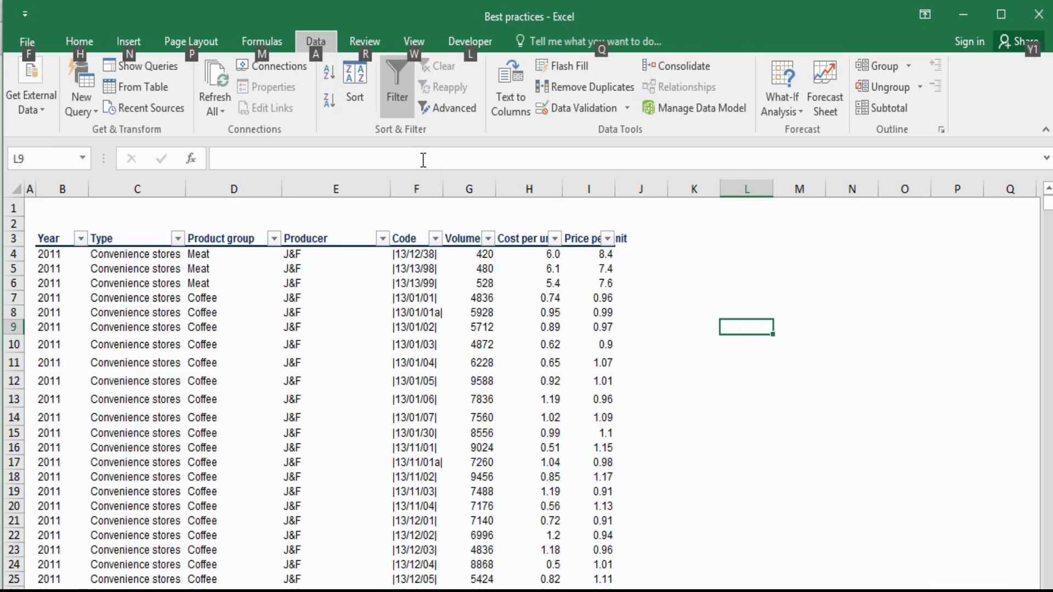
key("a")
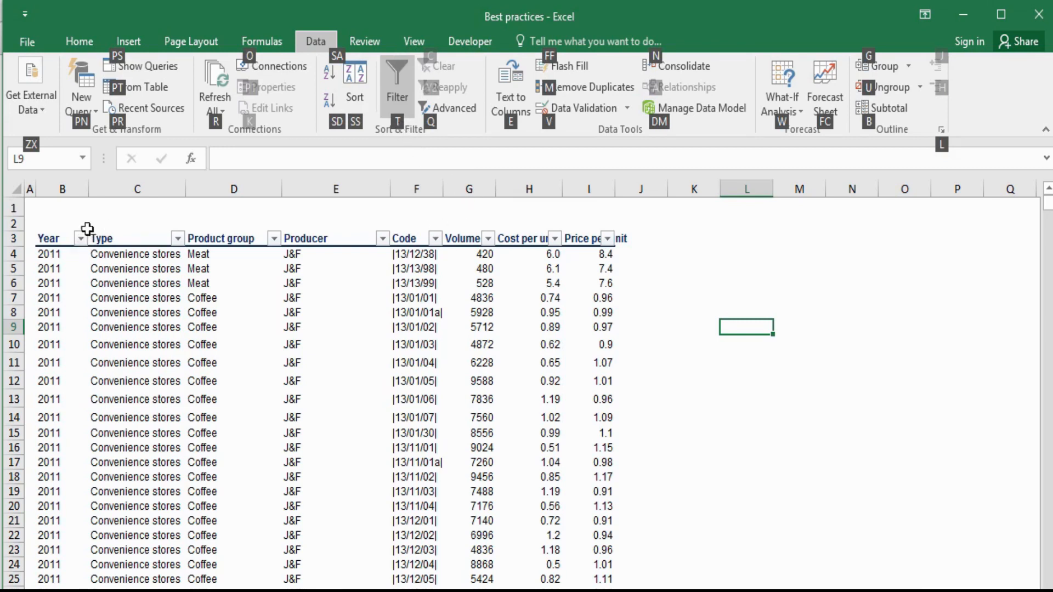
left_click(98, 211)
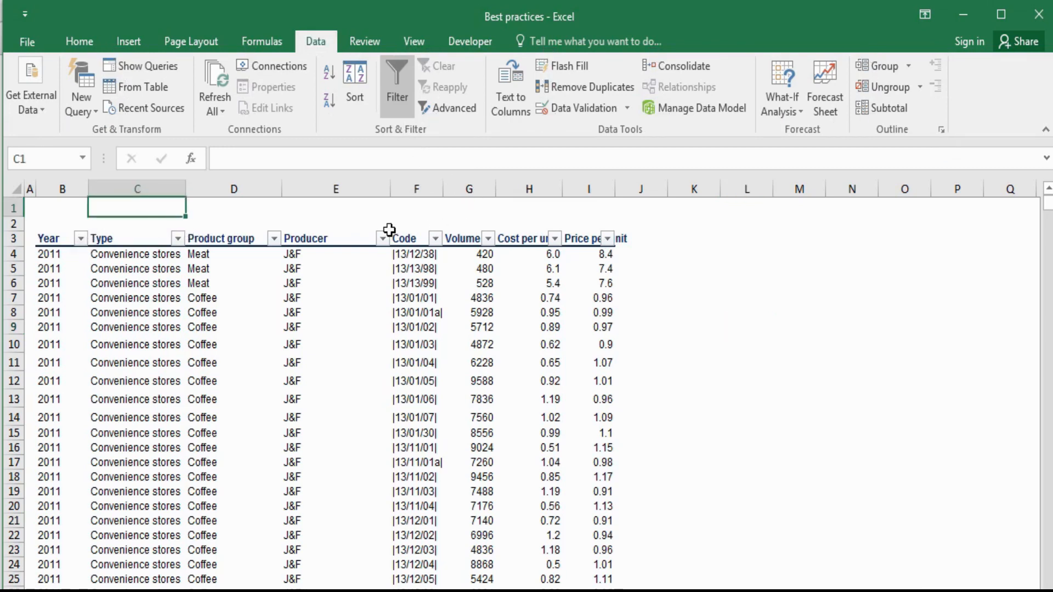
left_click(676, 296)
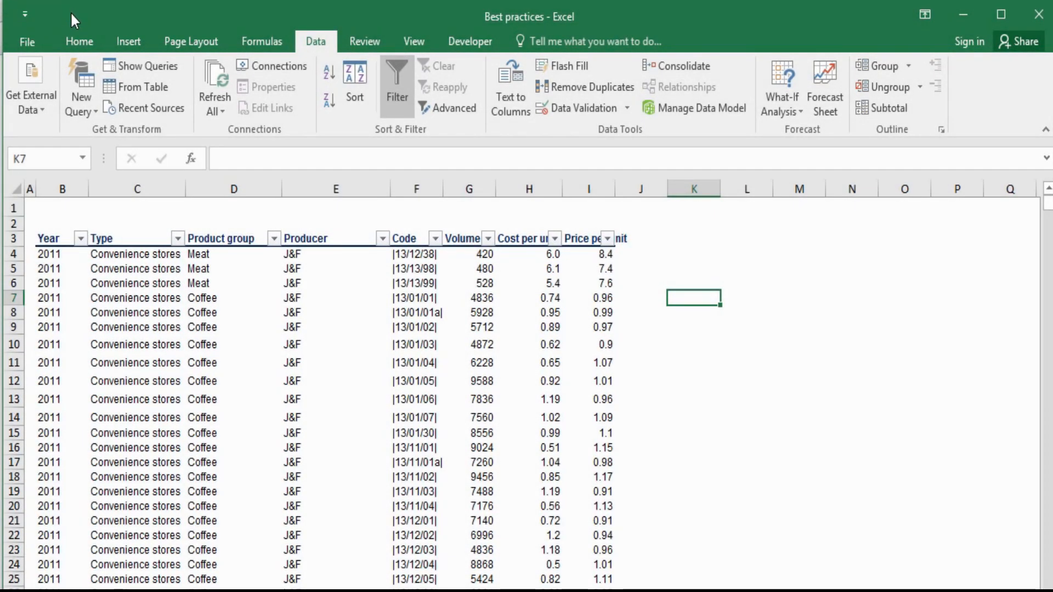
- Open the Quick Access Toolbar customization settings in the Excel options
left_click(28, 45)
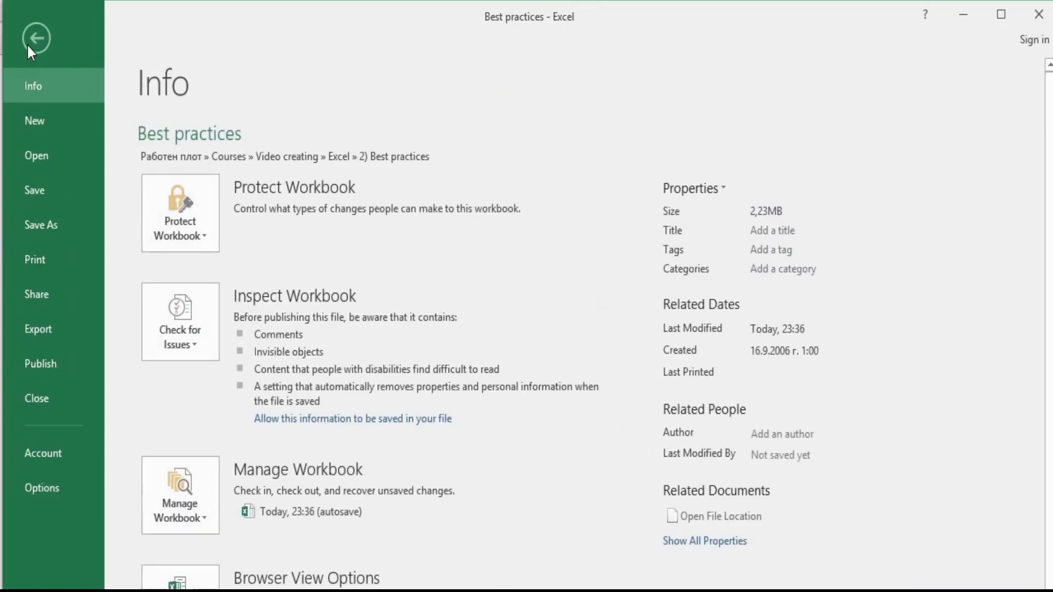
left_click(65, 480)
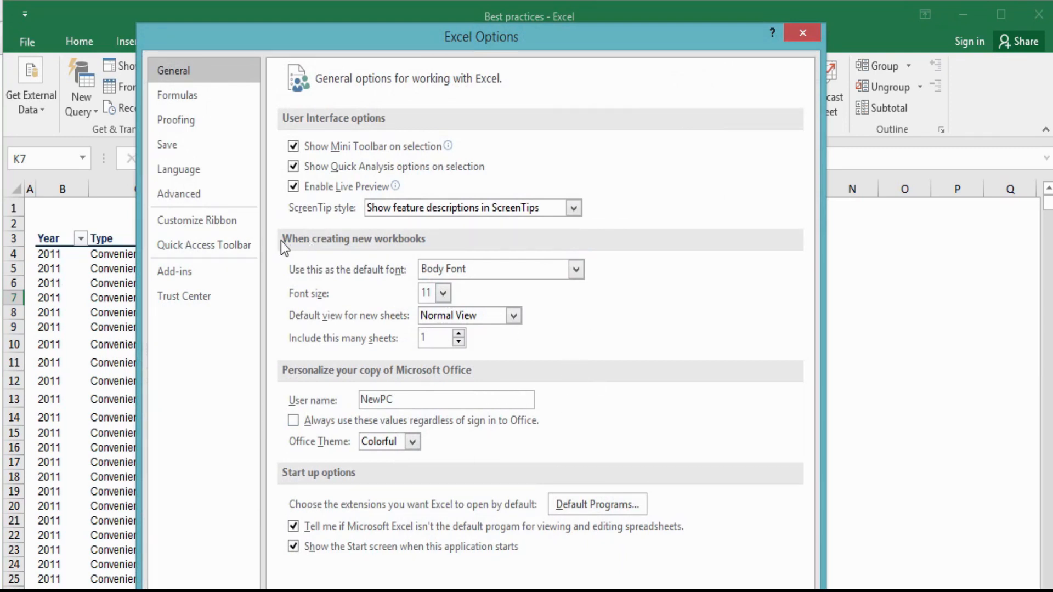
left_click(190, 244)
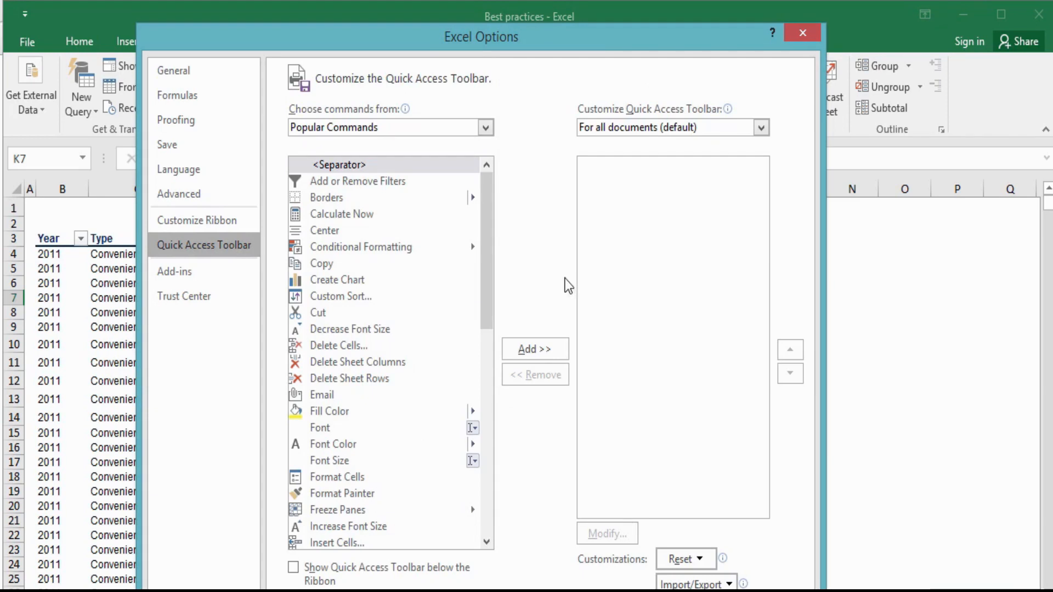
- Browse the popular commands available for the Quick Access Toolbar, view the All Commands list, and return to Popular Commands
left_click(369, 297)
left_click(353, 429)
left_click(353, 479)
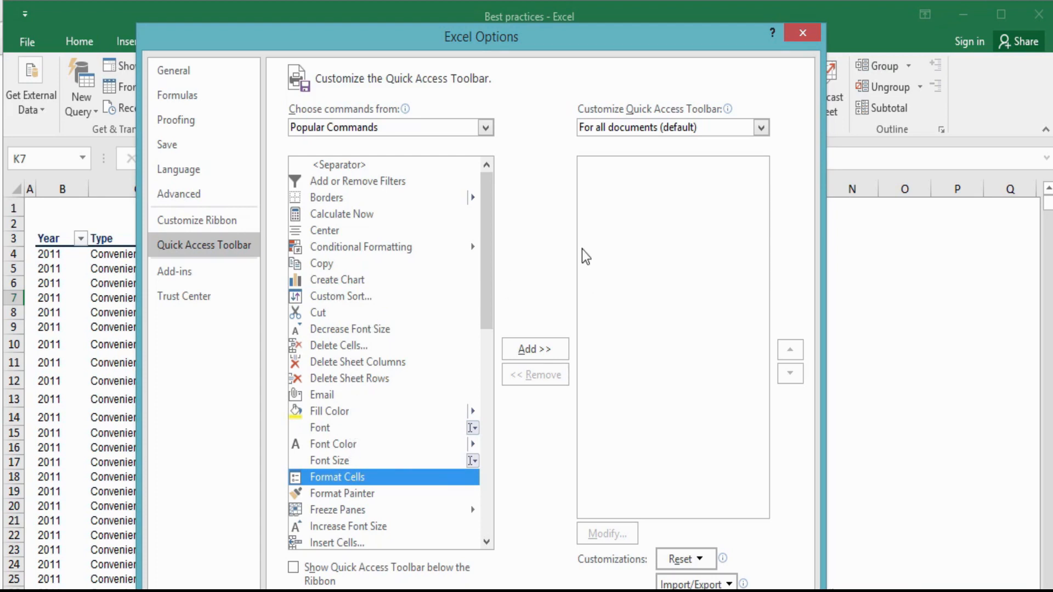
scroll(484, 301, "down", 8)
scroll(485, 258, "up", 8)
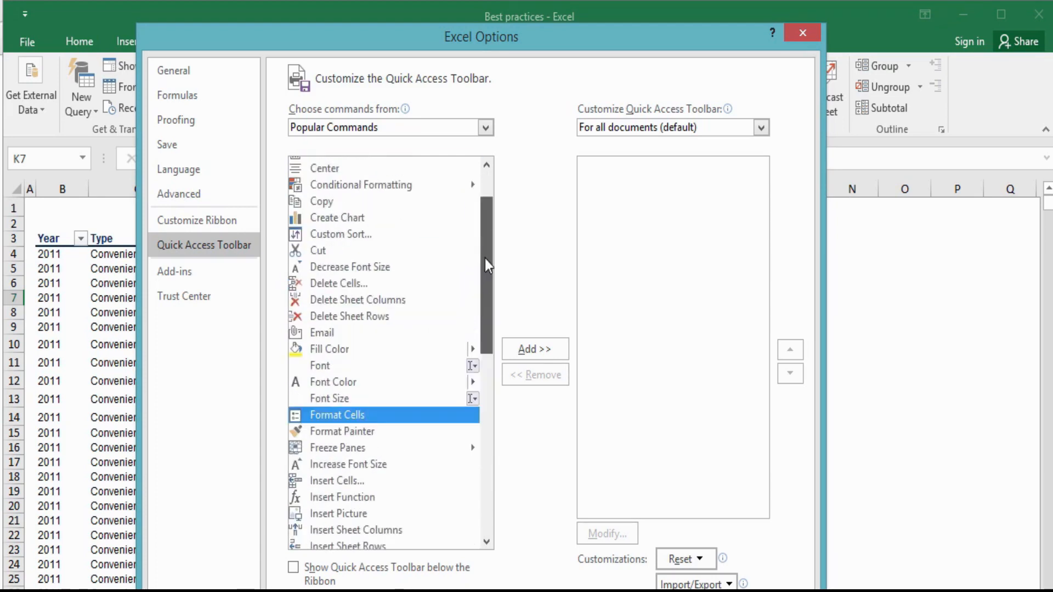
left_click(485, 128)
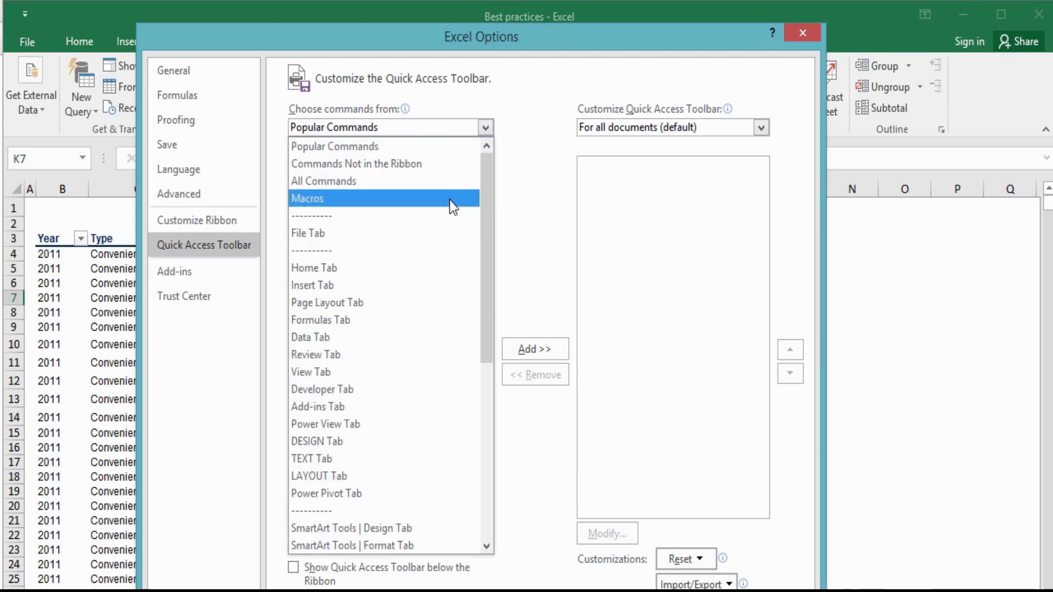
left_click(439, 187)
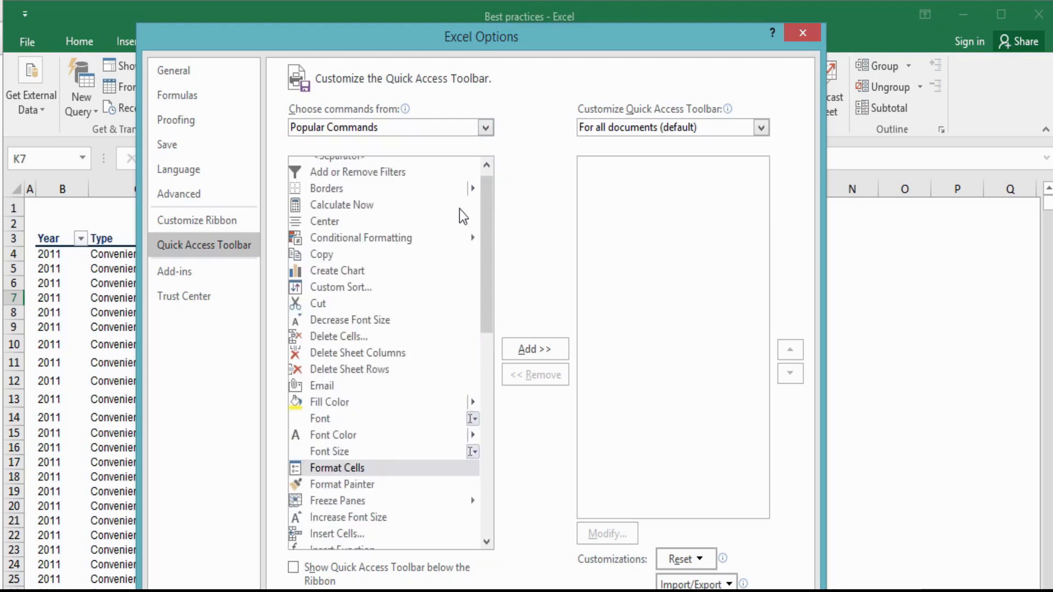
left_click(475, 132)
left_click(462, 151)
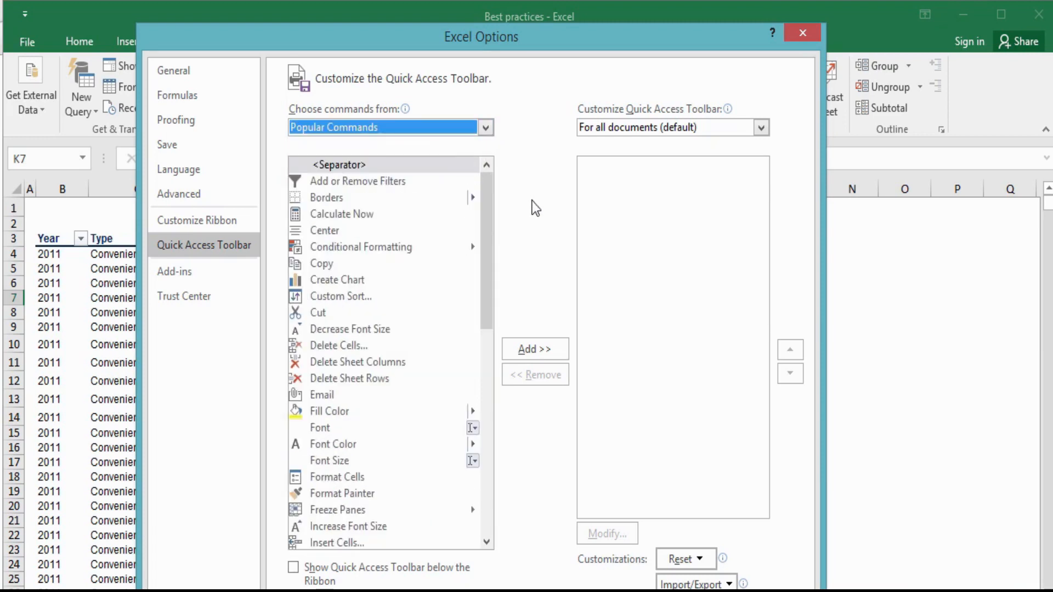
- Add the Add or Remove Filters command to the Quick Access Toolbar list and remove it again
left_click(433, 182)
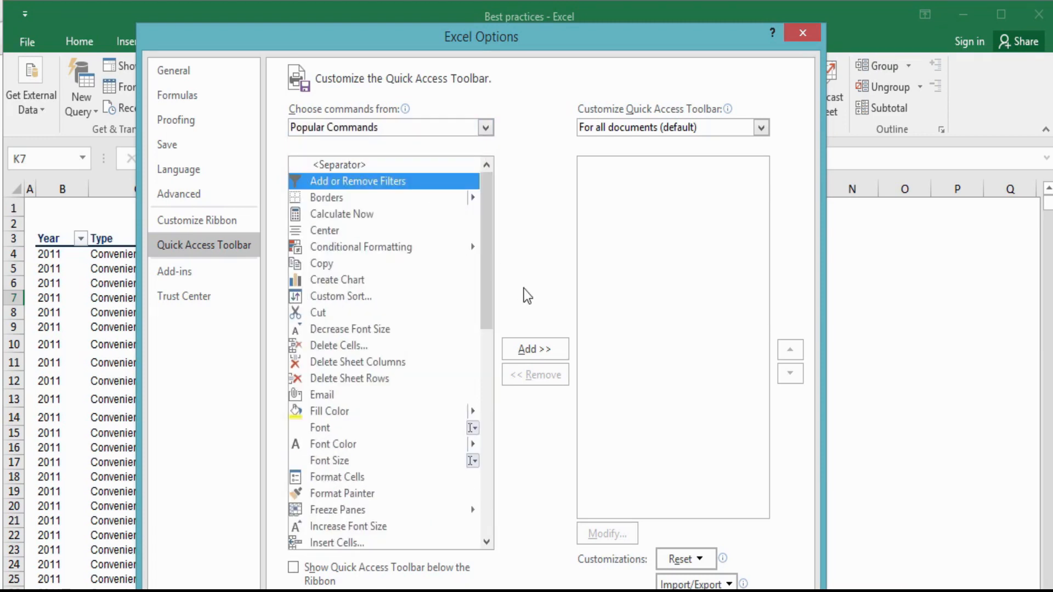
left_click(537, 357)
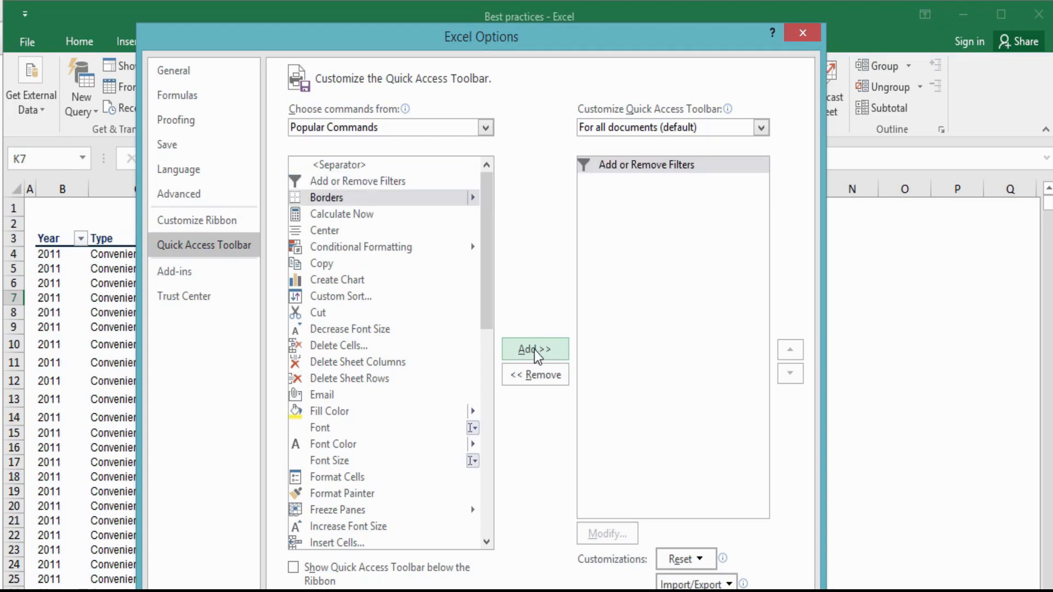
left_click(615, 171)
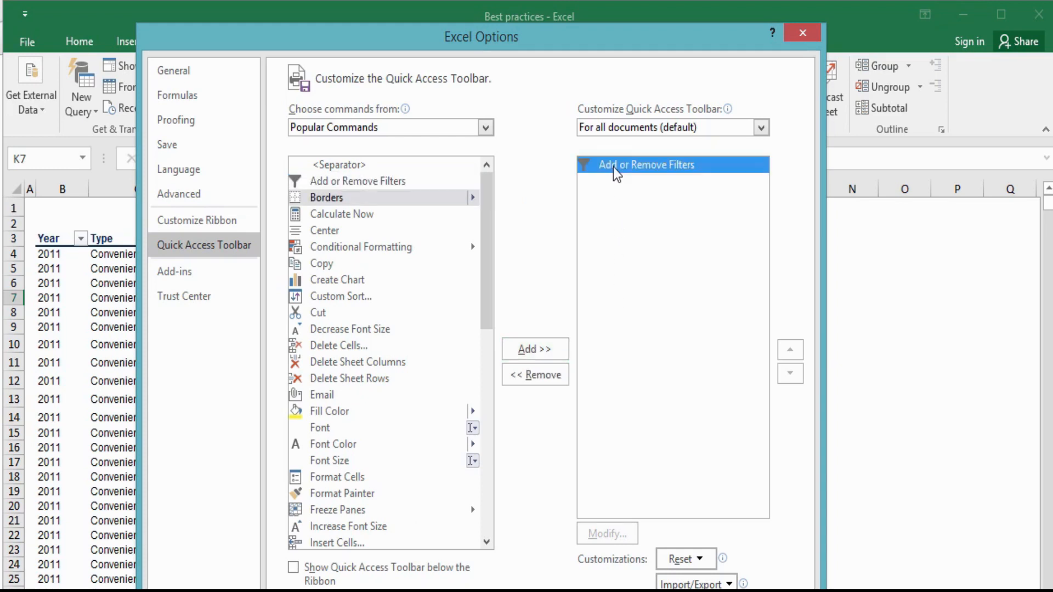
left_click(541, 379)
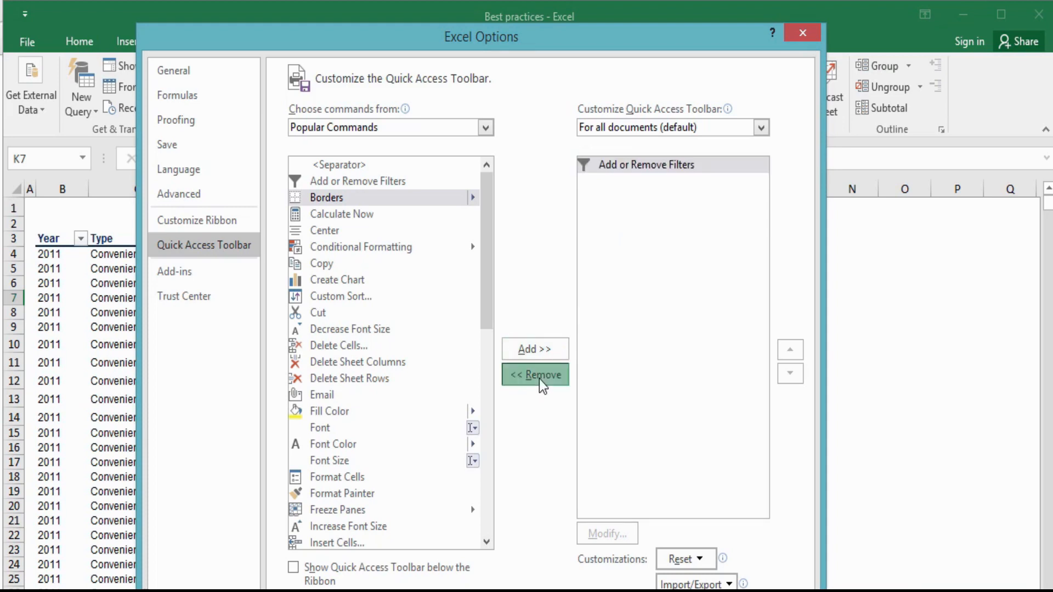
- Include the Add or Remove Filters command in the Quick Access Toolbar for all documents and apply the options
left_click(412, 183)
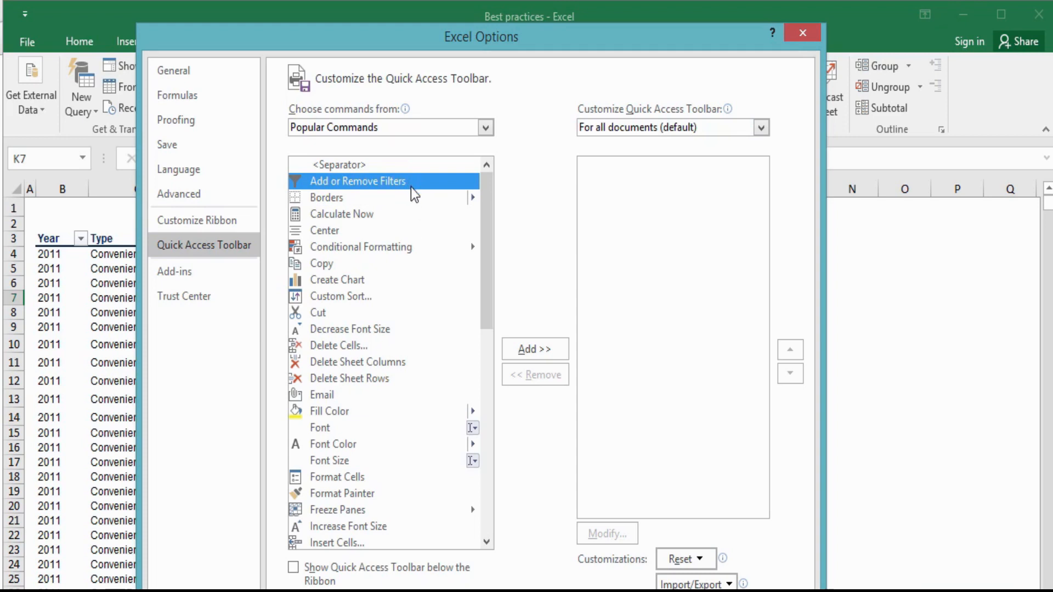
left_click(547, 350)
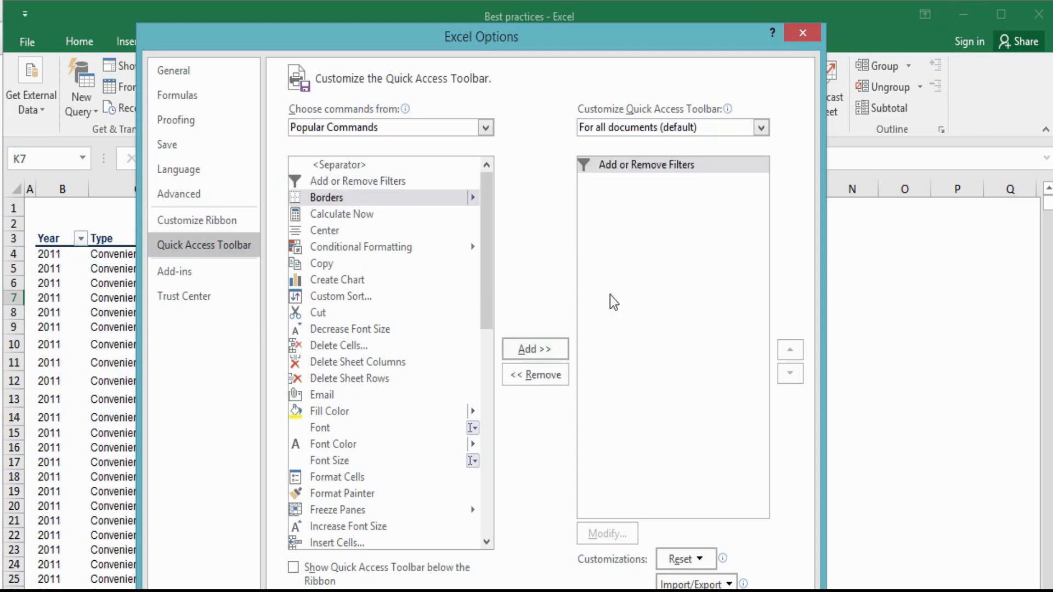
left_click(606, 166)
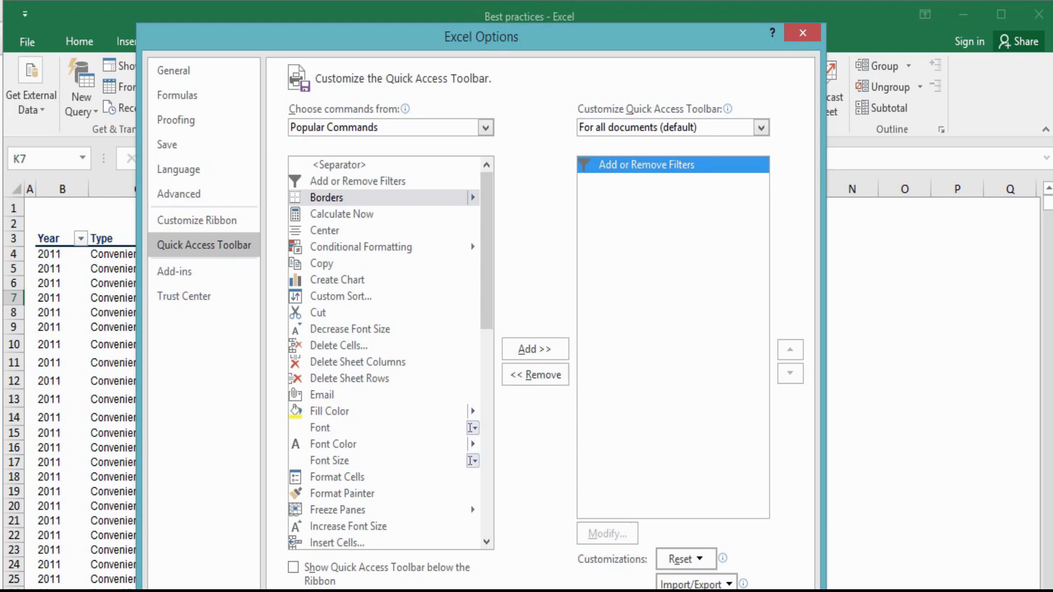
key("Return")
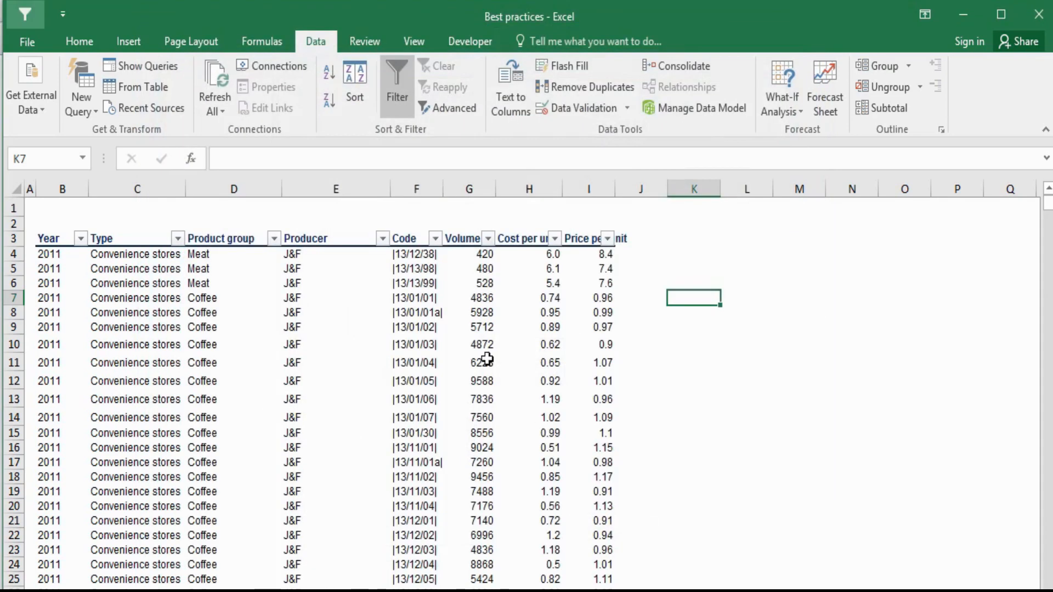
- Remove the filters from header cells B3:I3 with the newly added Add or Remove Filters command
left_click(666, 391)
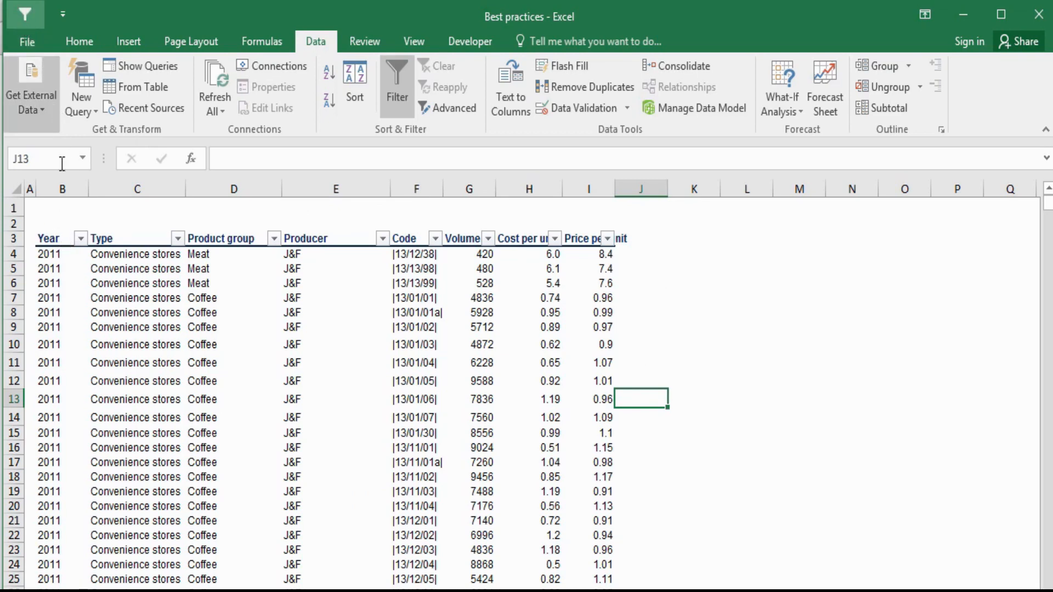
left_click_drag(65, 236, 134, 251)
left_click_drag(375, 229, 603, 238)
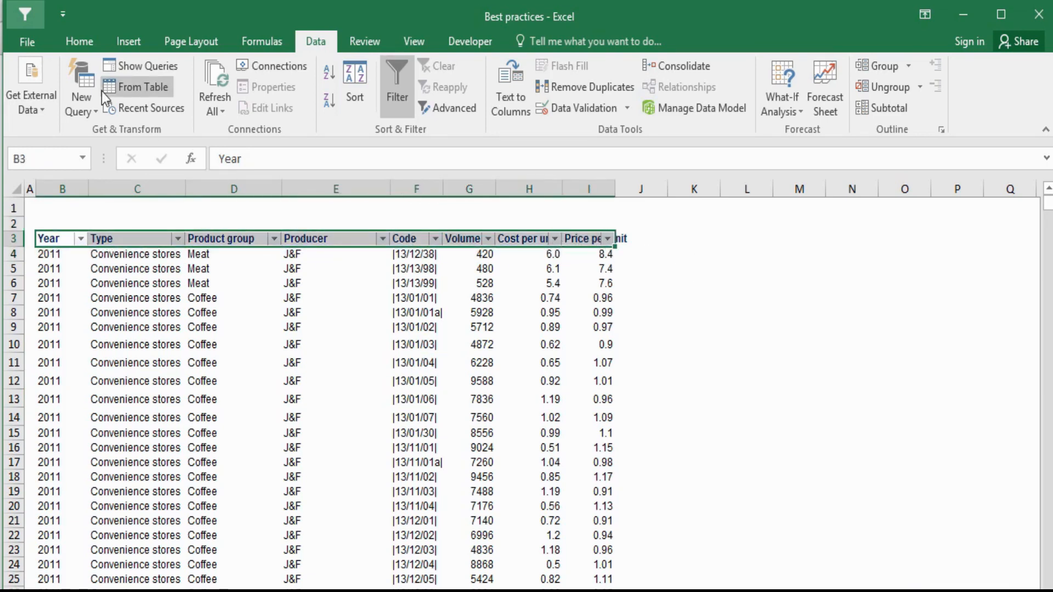
left_click(22, 12)
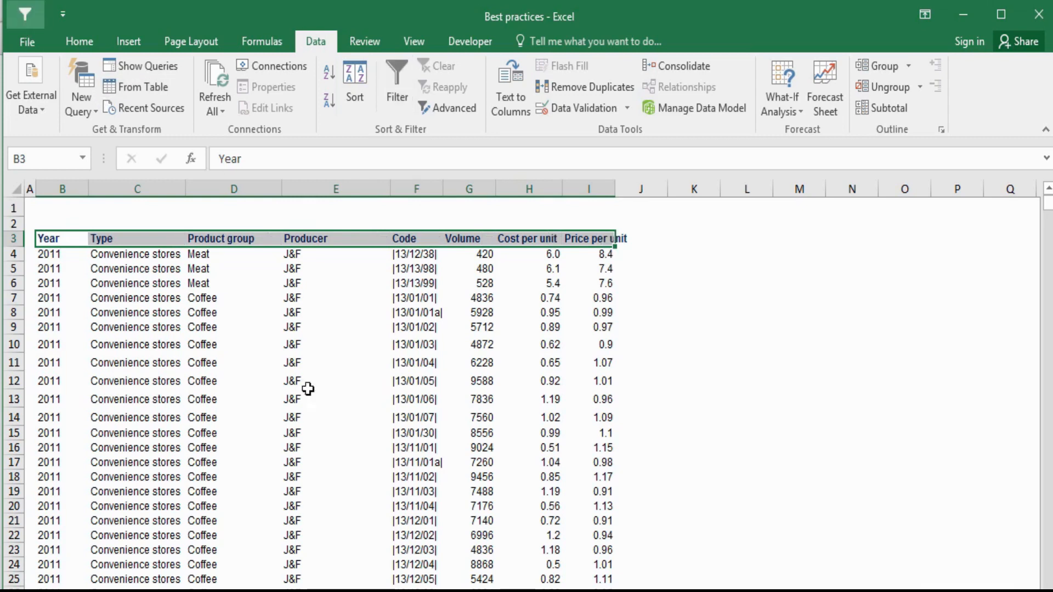
left_click(608, 457)
- Apply filters to header cells B3:I3 from the keyboard and deselect the row
left_click_drag(52, 235, 577, 243)
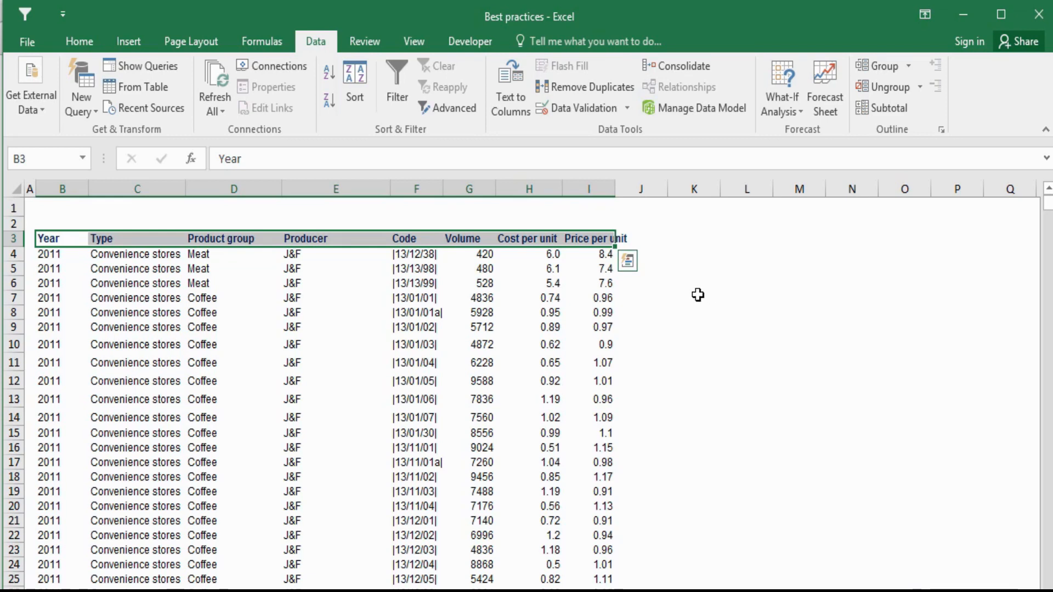
key("alt")
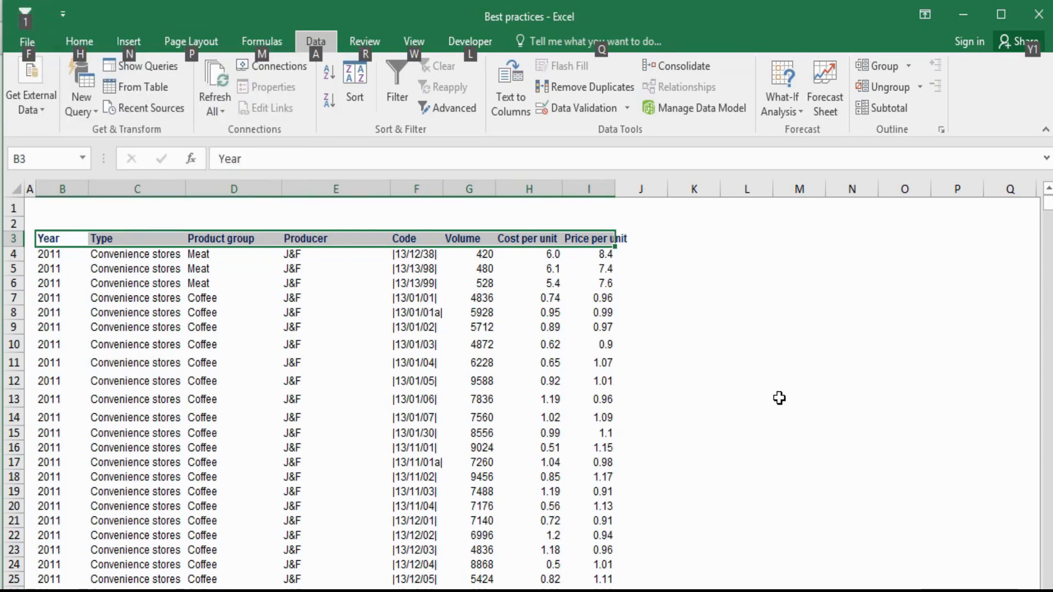
key("1")
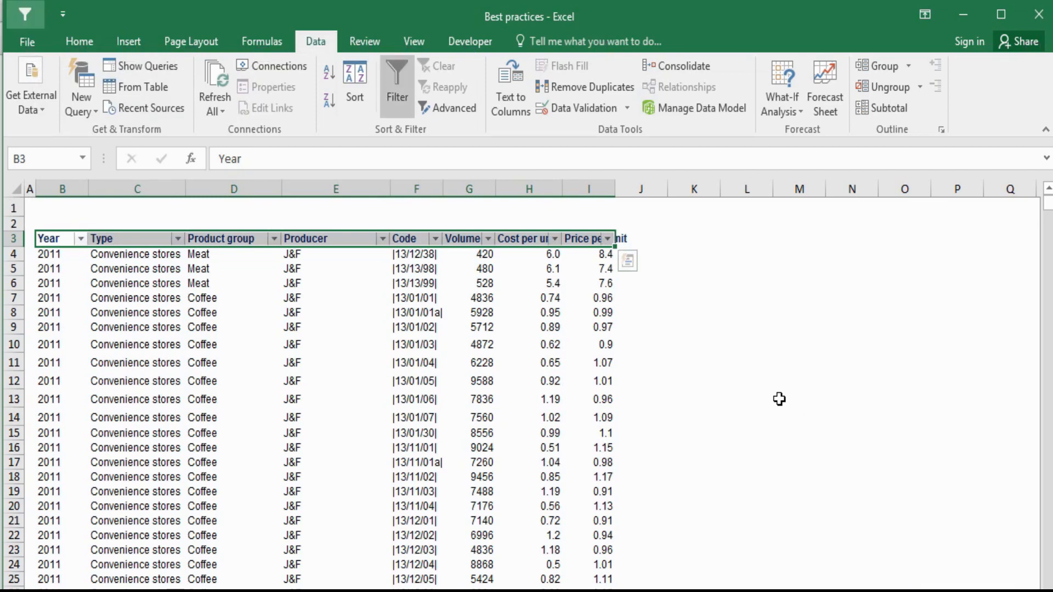
left_click(753, 386)
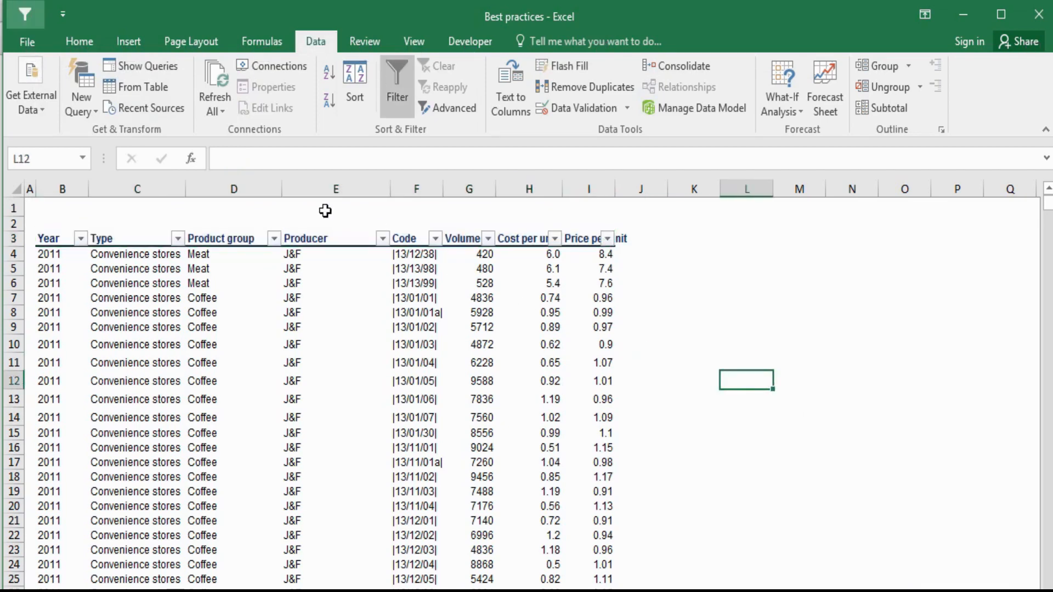
- Turn the filters off for header cells B3:I3 from the keyboard and deselect the row
left_click_drag(66, 237, 586, 237)
key("alt+1")
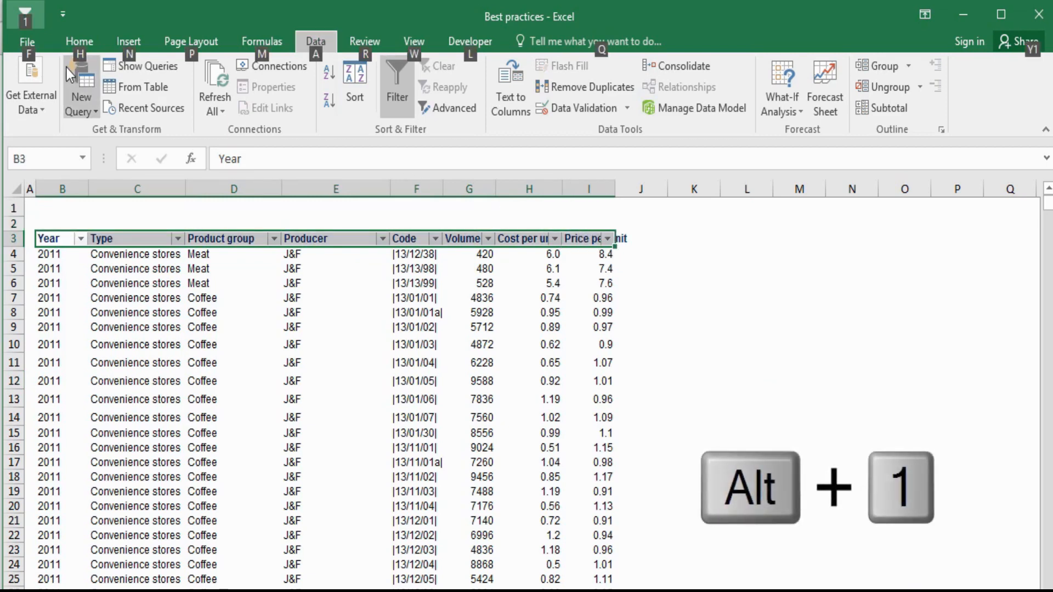
key("alt")
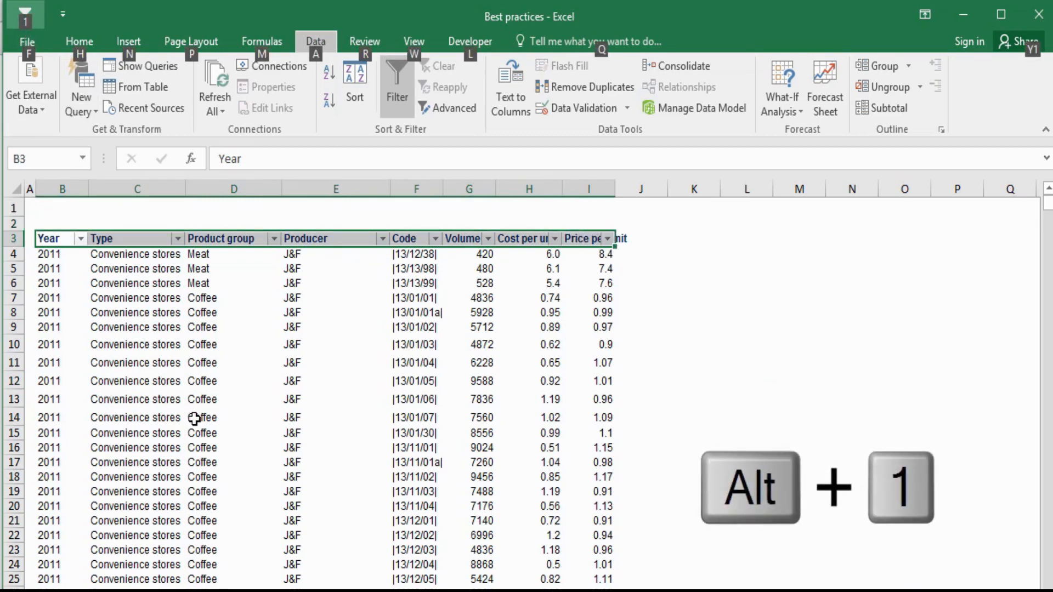
key("1")
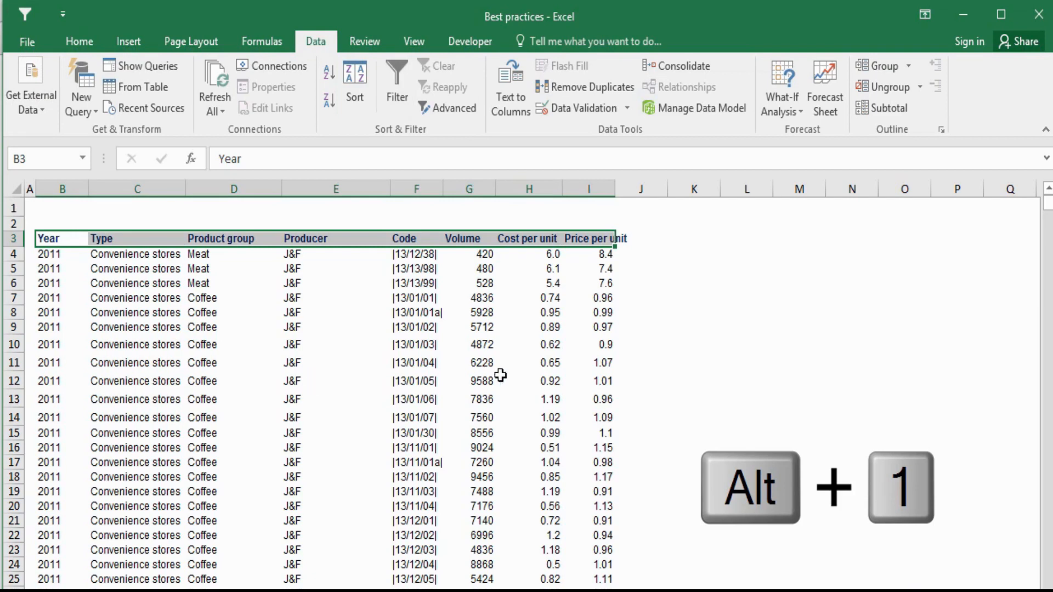
left_click(685, 392)
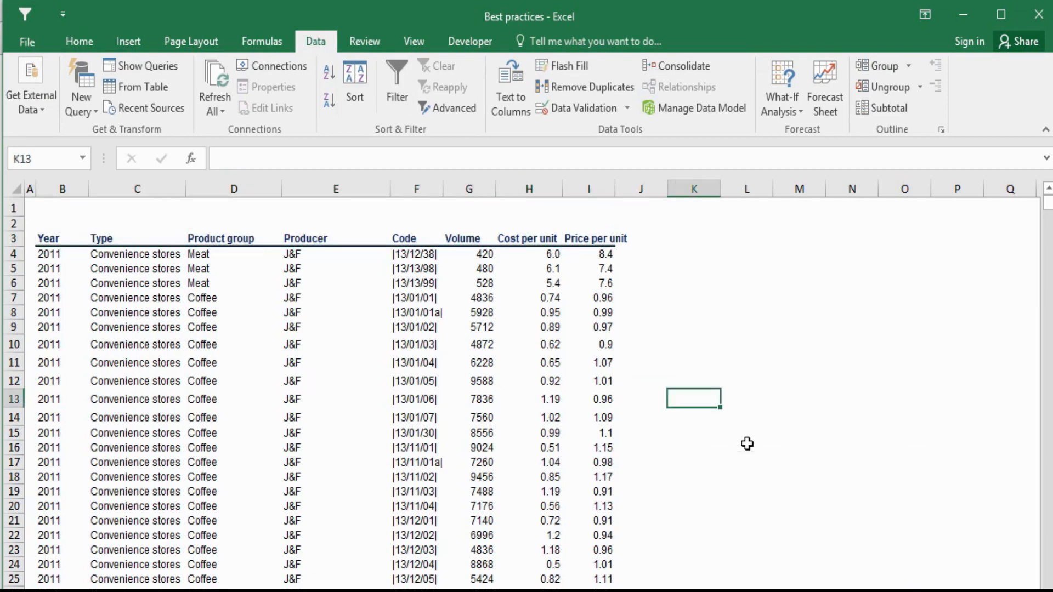
- Turn the filters back on for header cells B3:I3 from the keyboard and deselect the row
left_click_drag(61, 240, 581, 242)
key("alt")
key("1")
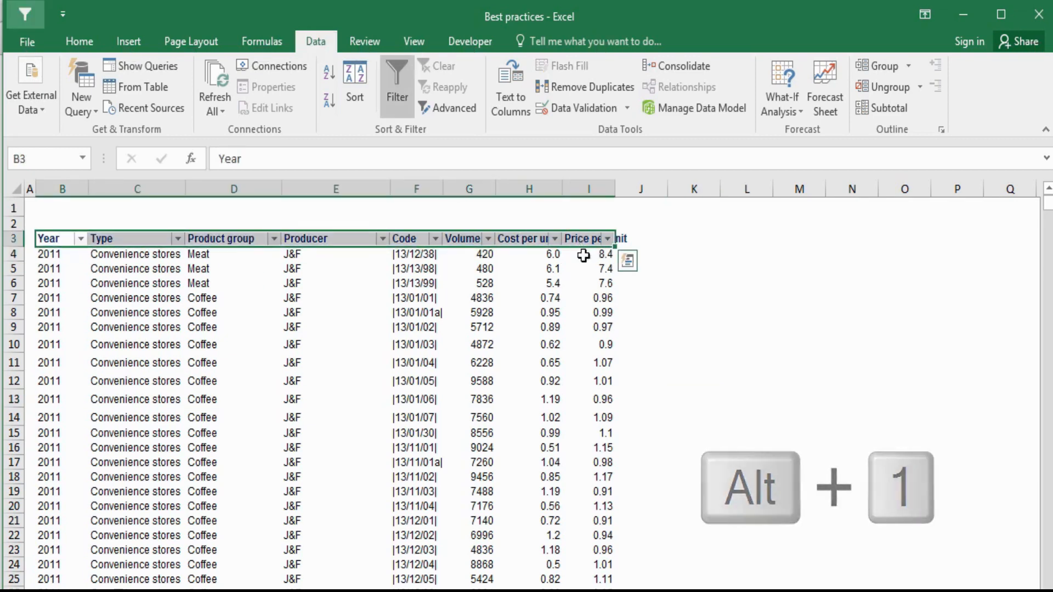
left_click(709, 341)
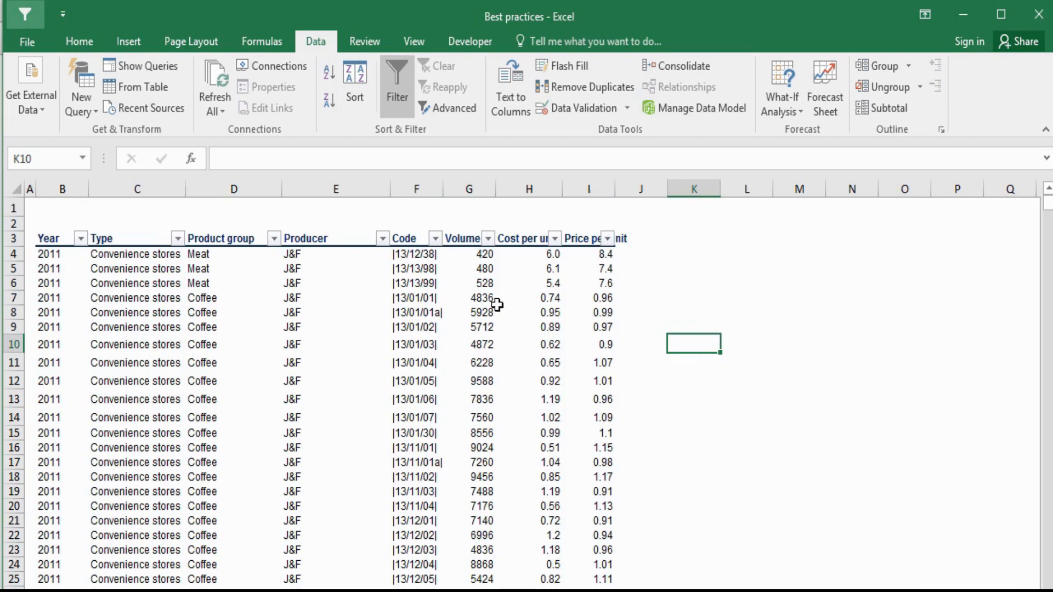
left_click_drag(49, 237, 579, 241)
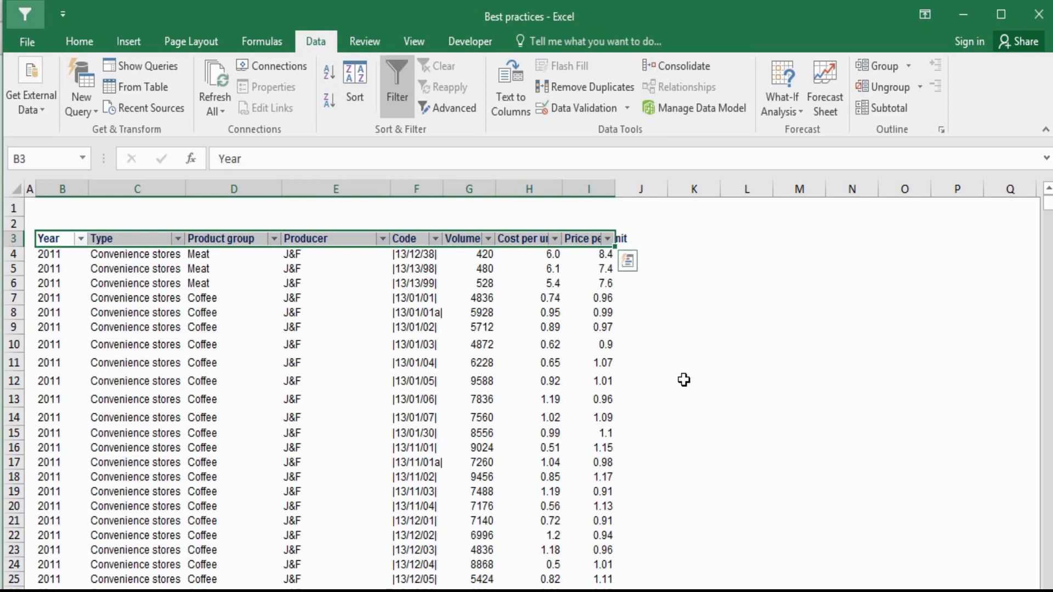
left_click(707, 363)
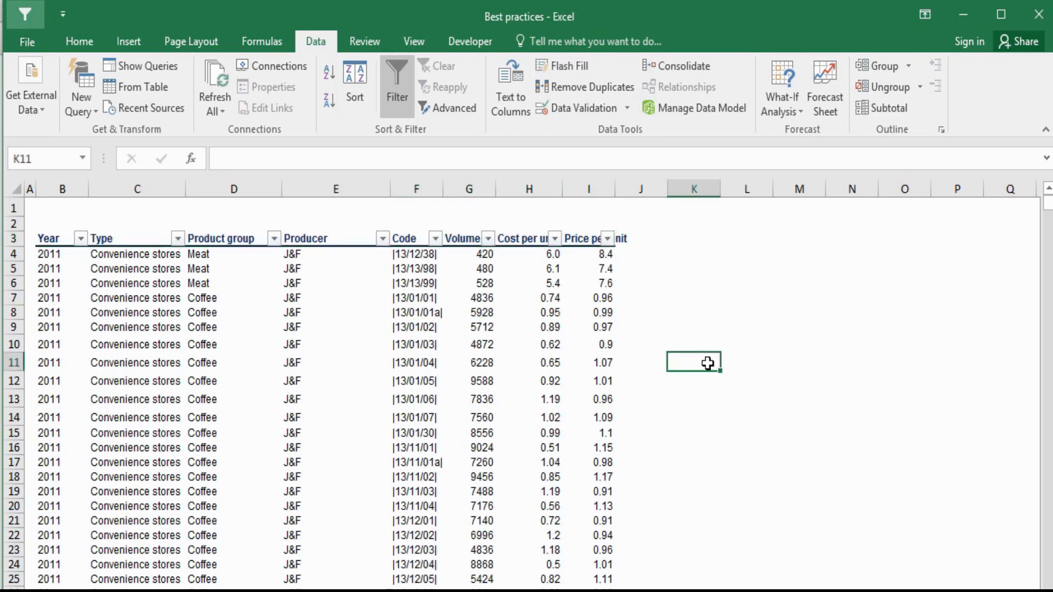